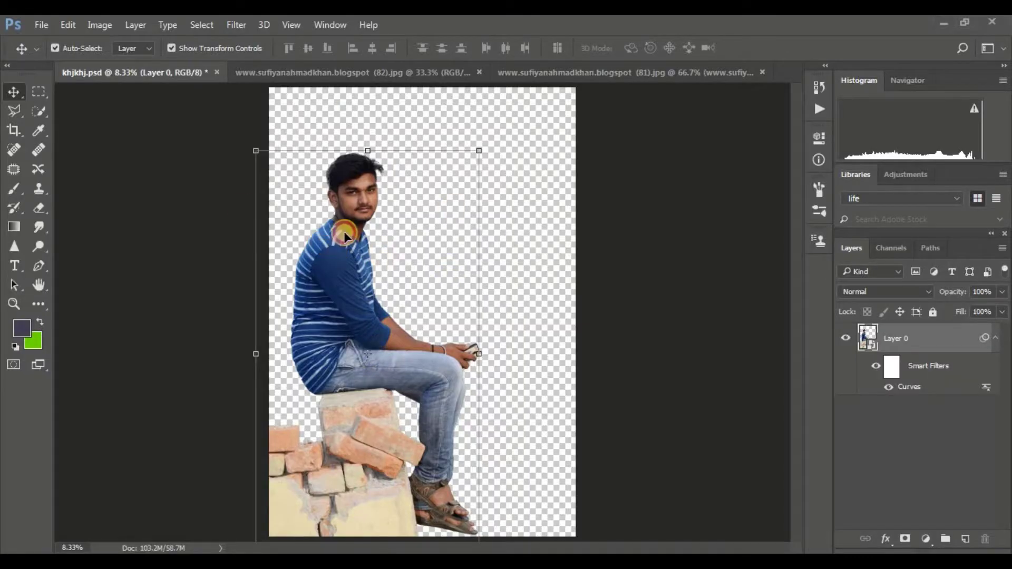
Snap the man's layer flush to the canvas's left edge and open Selective Color
mouse_move(348, 204)
left_mouse_down()
mouse_move(359, 210)
mouse_move(346, 210)
left_mouse_up()
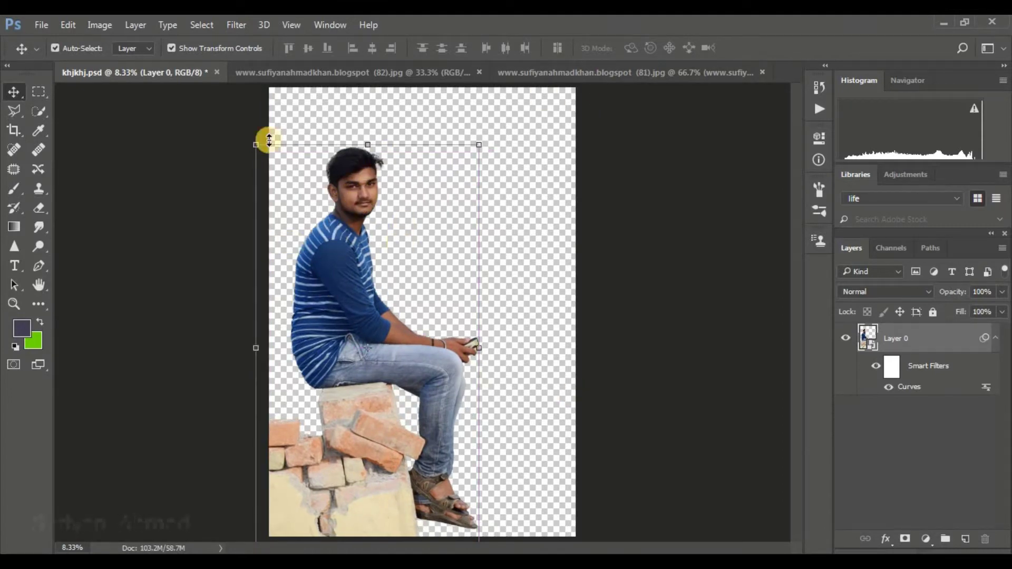
left_click(101, 27)
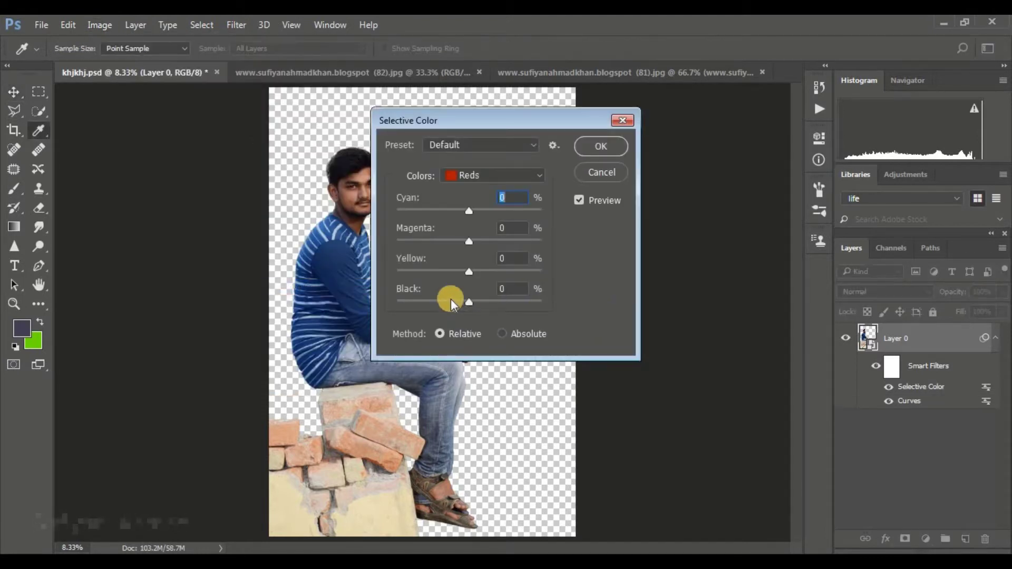
Lower Black in the Reds and Yellows ranges of Selective Color
left_click_drag(460, 302, 449, 300)
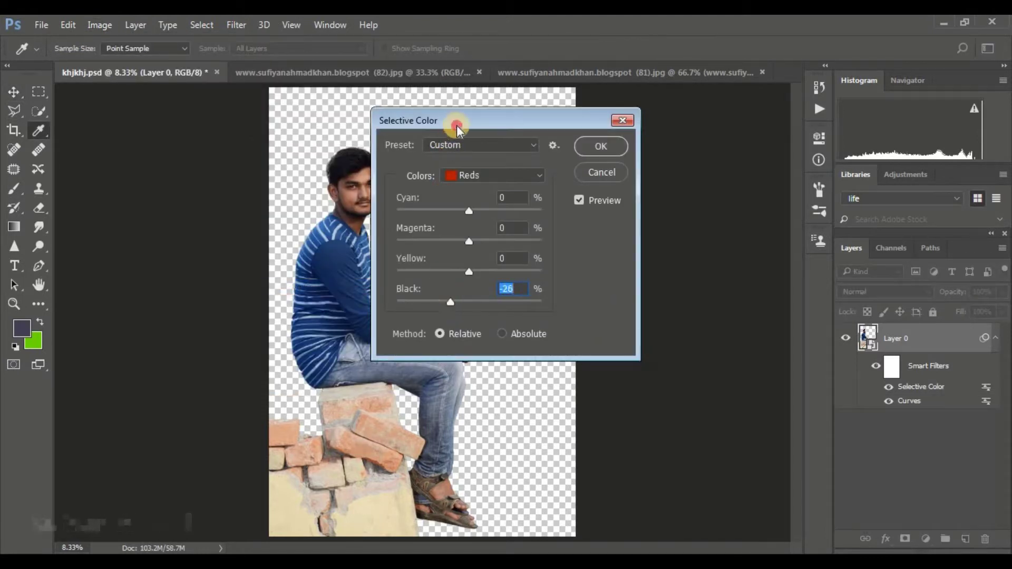
left_click_drag(457, 128, 628, 128)
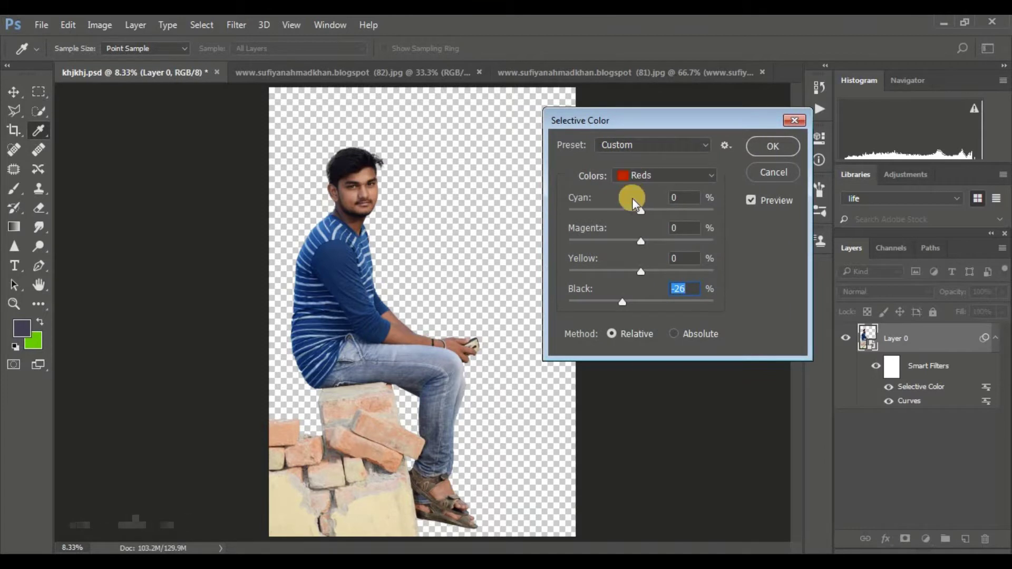
left_click(641, 176)
left_click(623, 315)
left_click_drag(629, 301, 619, 297)
Lower Black in Blues, apply the Selective Color change, and bring up the skyline photo
left_click(640, 175)
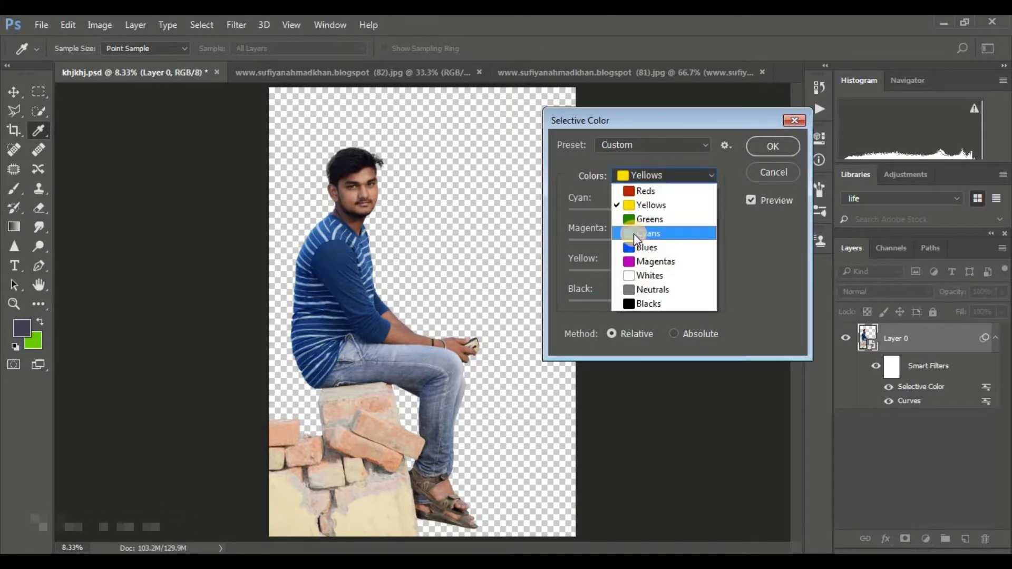
left_click(651, 246)
mouse_move(628, 302)
left_mouse_down()
mouse_move(605, 301)
mouse_move(635, 296)
left_mouse_up()
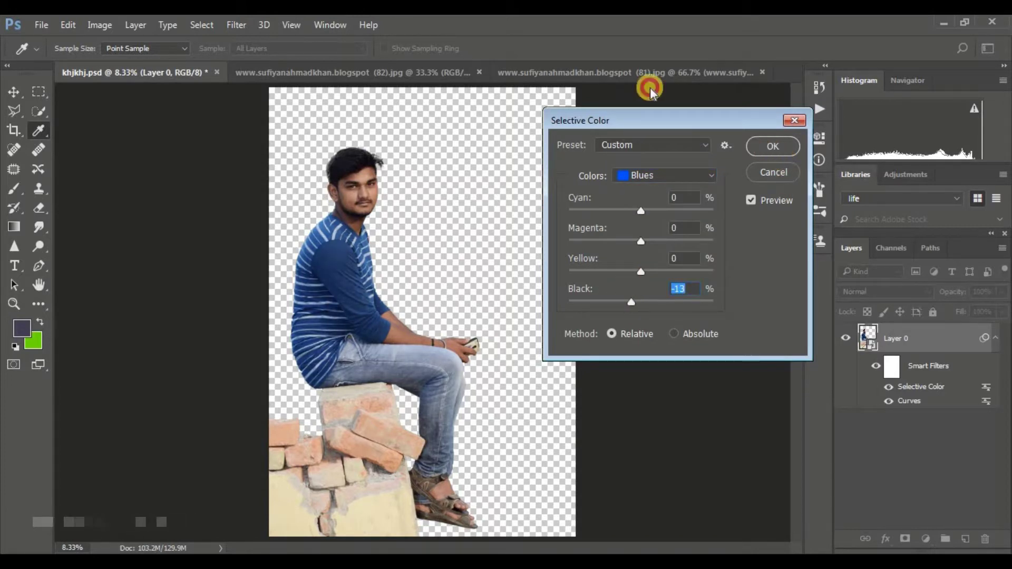
left_click(766, 147)
mouse_move(435, 105)
left_mouse_down()
mouse_move(184, 108)
mouse_move(432, 340)
left_mouse_up()
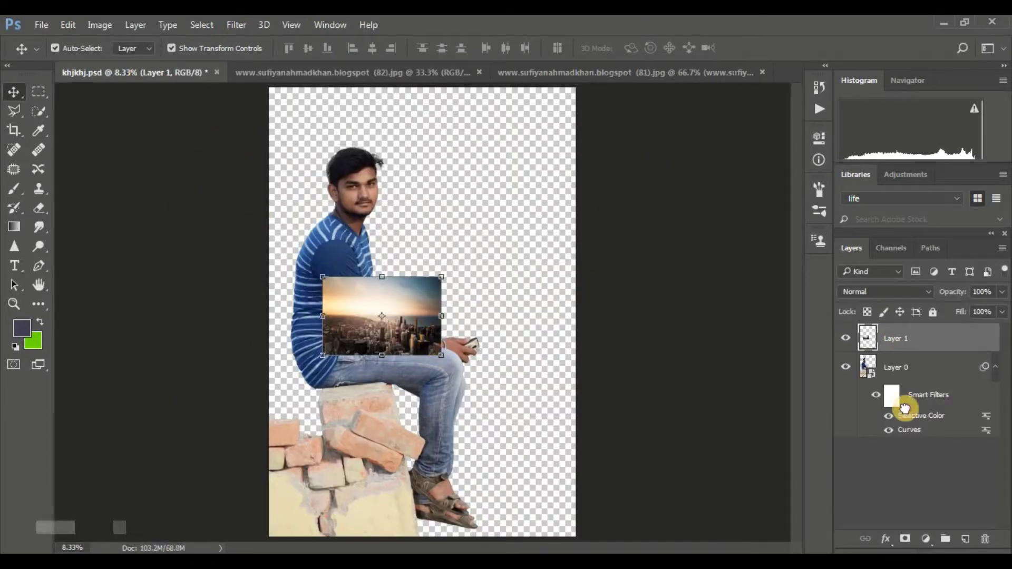
Move the city photo layer below the man and rasterize the man's layer
left_click(897, 377)
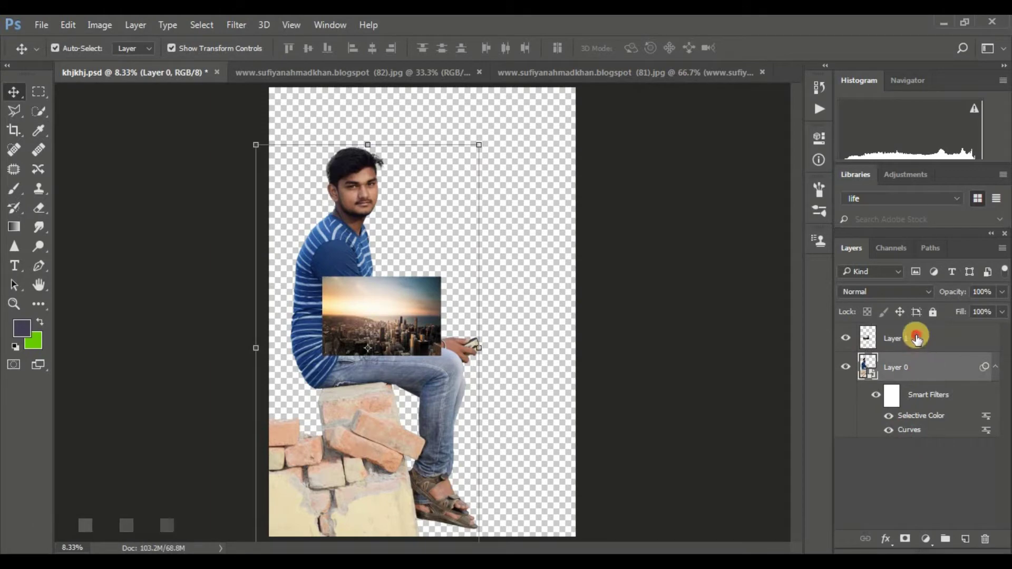
left_click_drag(917, 337, 920, 452)
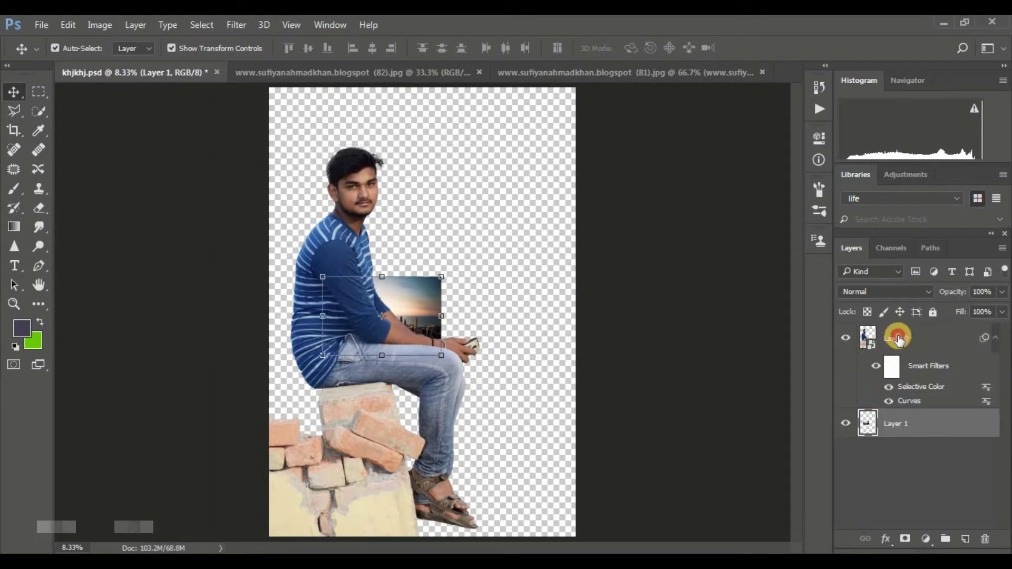
right_click(899, 339)
left_click(620, 340)
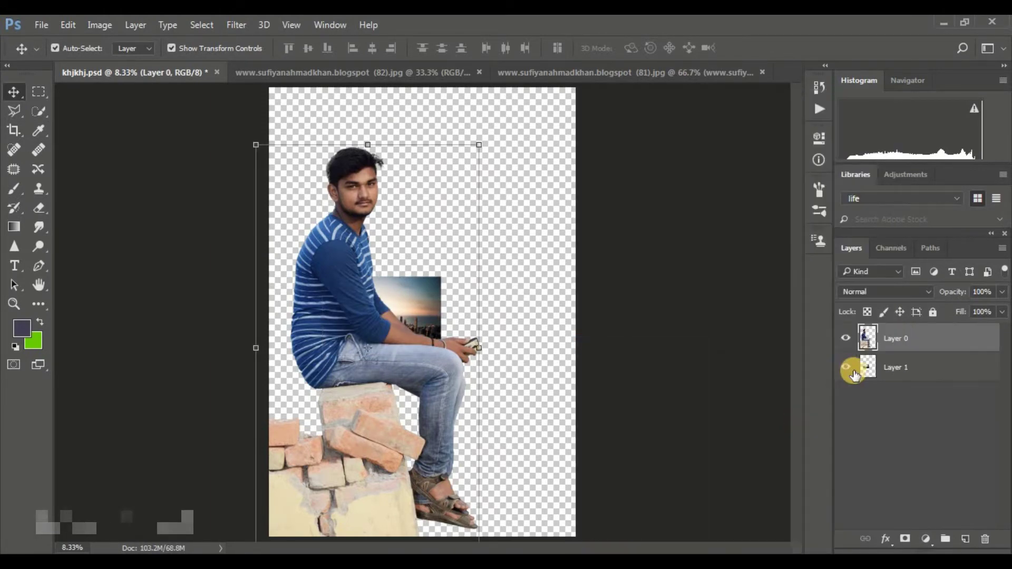
Enlarge and position the city photo behind the man, then add a layer mask
left_click(397, 296)
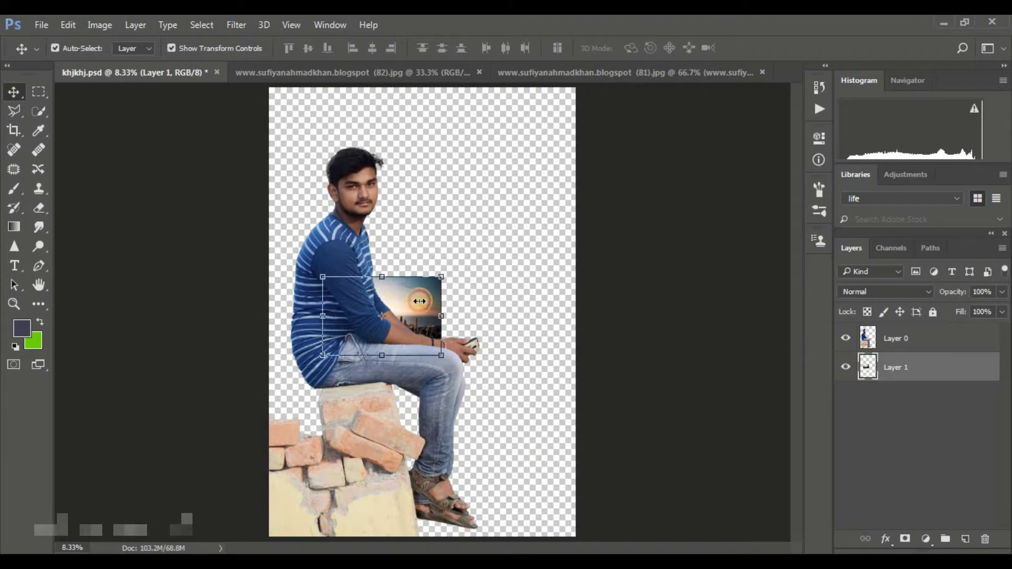
key("ctrl+t")
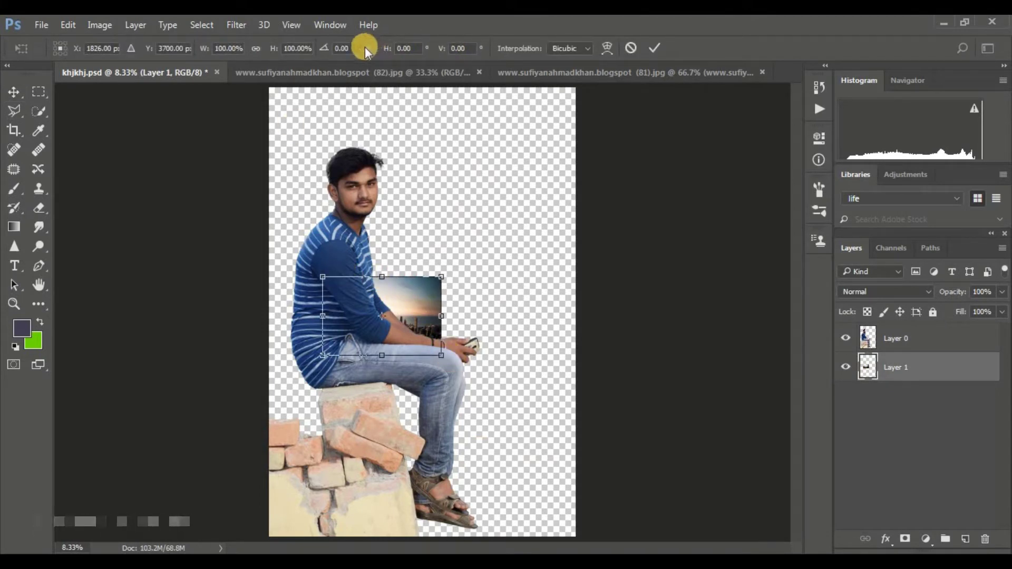
mouse_move(281, 51)
left_mouse_down()
mouse_move(404, 49)
mouse_move(543, 64)
left_mouse_up()
mouse_move(441, 240)
left_mouse_down()
mouse_move(487, 287)
mouse_move(482, 159)
mouse_move(474, 344)
mouse_move(461, 280)
mouse_move(466, 299)
left_mouse_up()
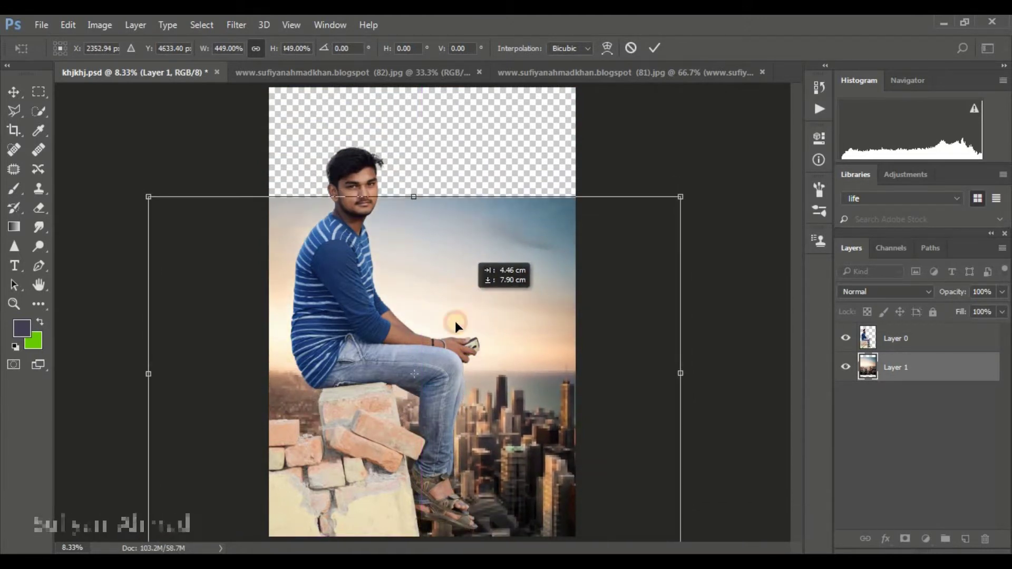
left_click(654, 49)
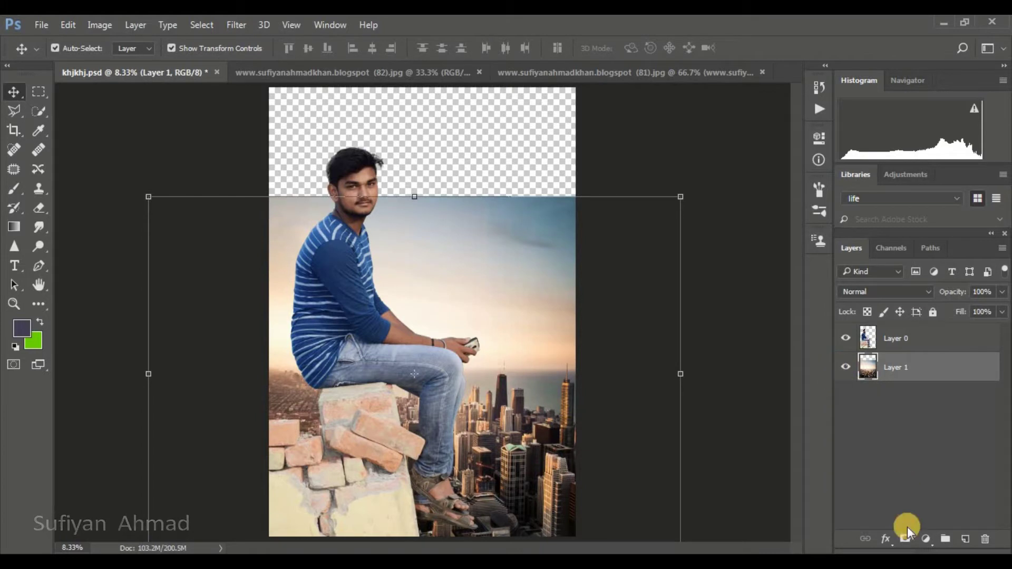
left_click(902, 541)
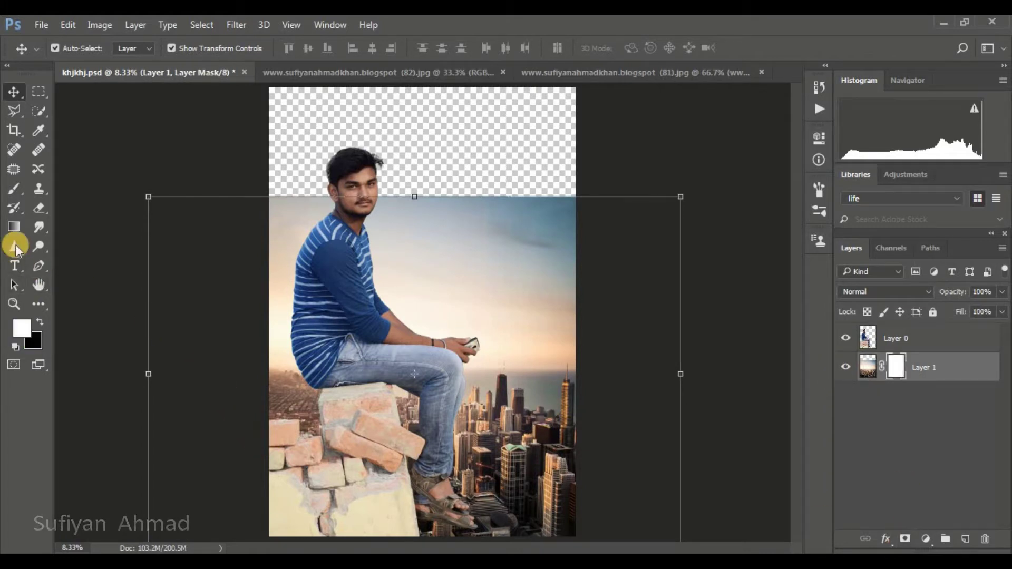
Draw a gradient on the skyline mask to fade its sky, then switch to (82).jpg
left_click(13, 228)
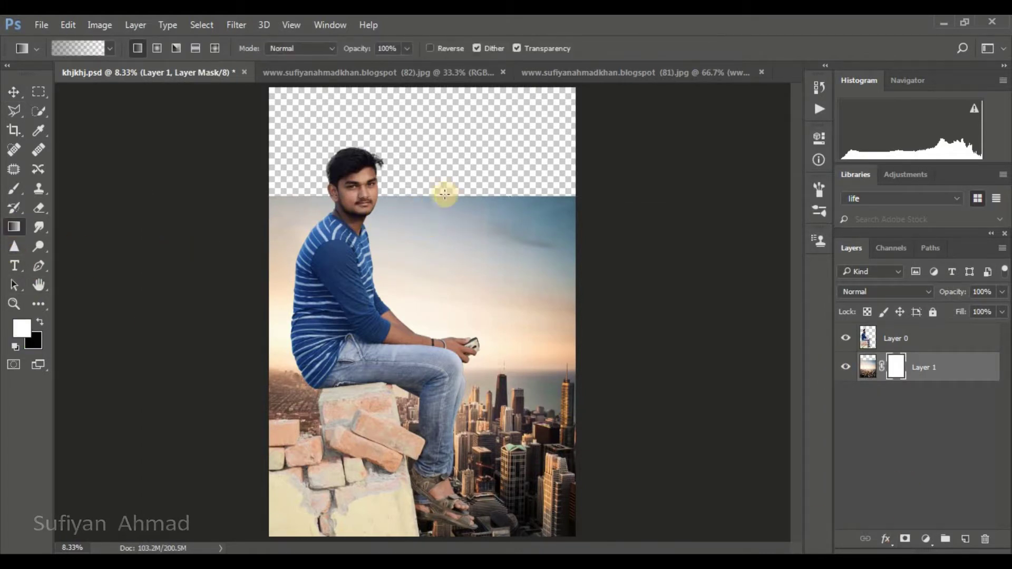
mouse_move(427, 255)
left_mouse_down()
mouse_move(429, 318)
mouse_move(423, 251)
left_mouse_up()
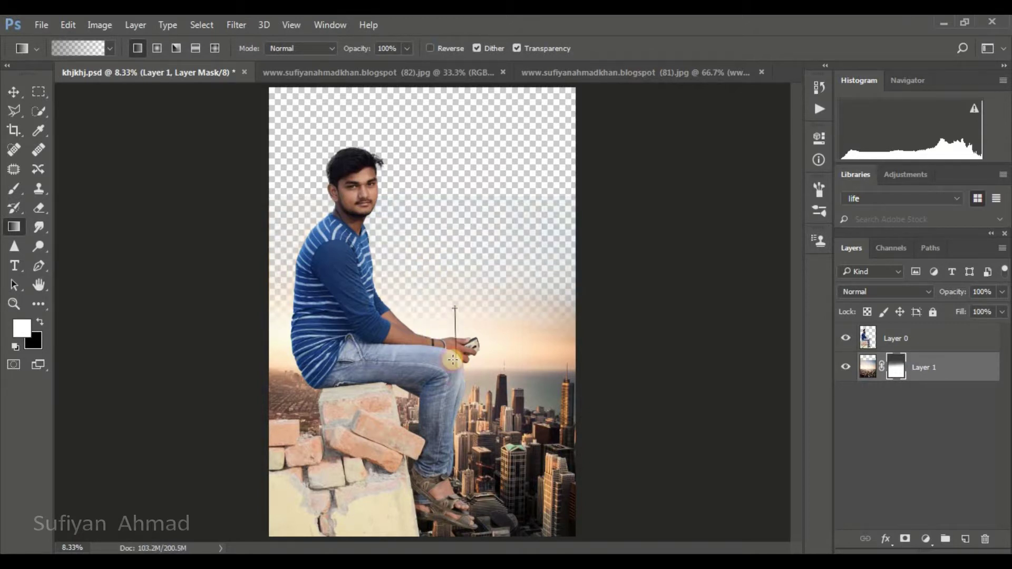
left_click(393, 70)
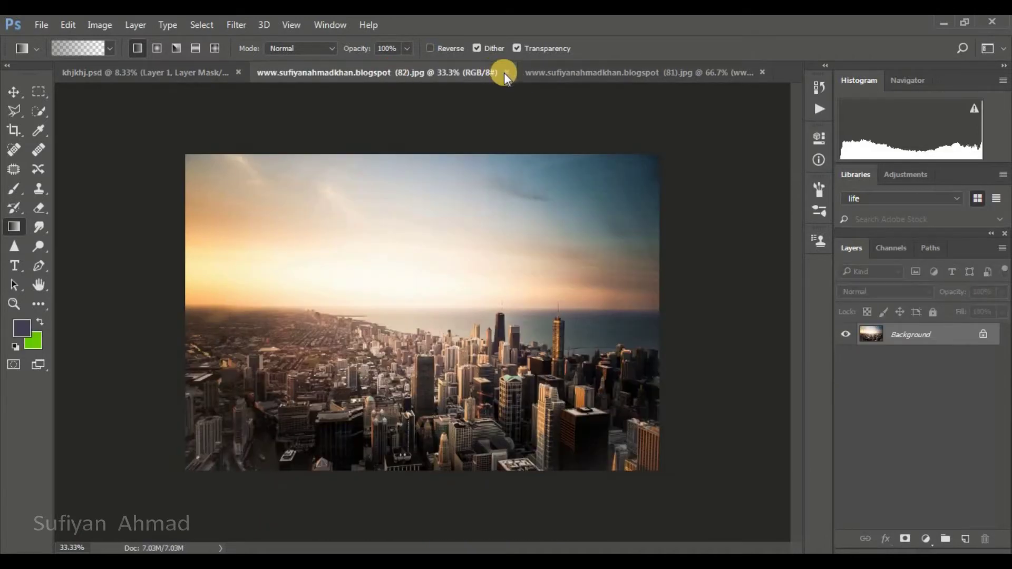
Close (82).jpg, unlock the (81).jpg sunset background, and drag it into the composite
left_click(505, 73)
left_click(402, 72)
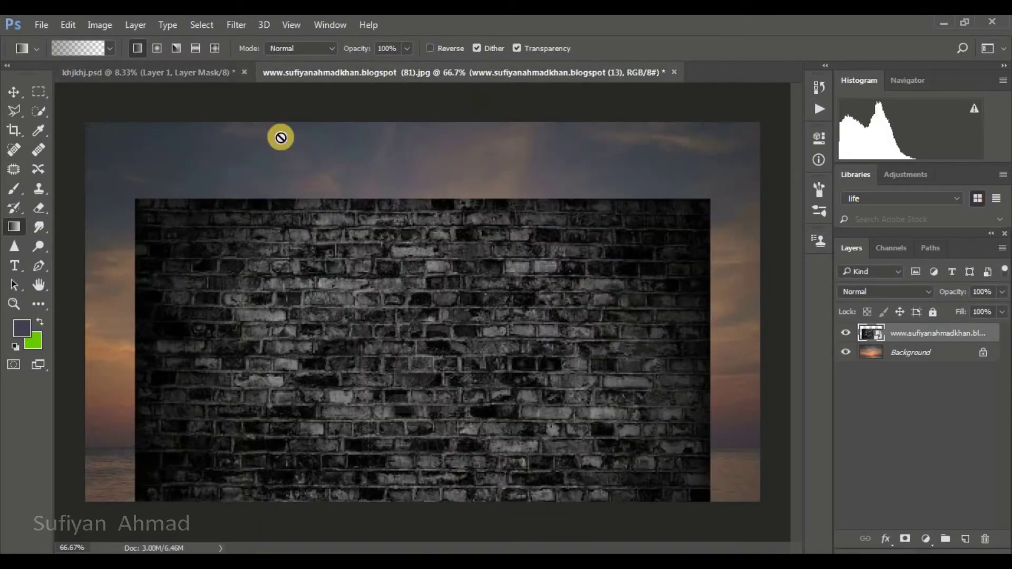
left_click(977, 353)
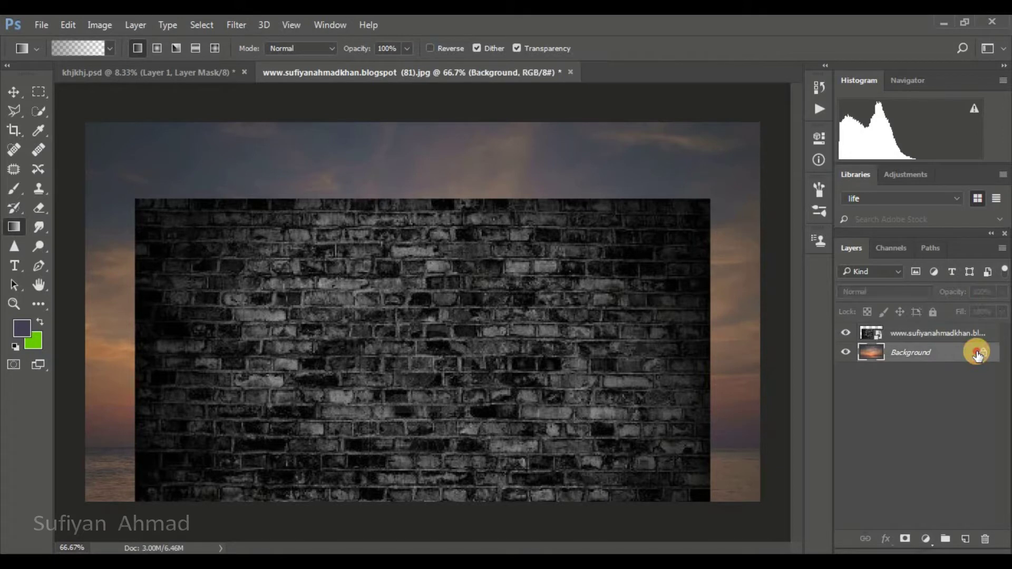
double_click(980, 354)
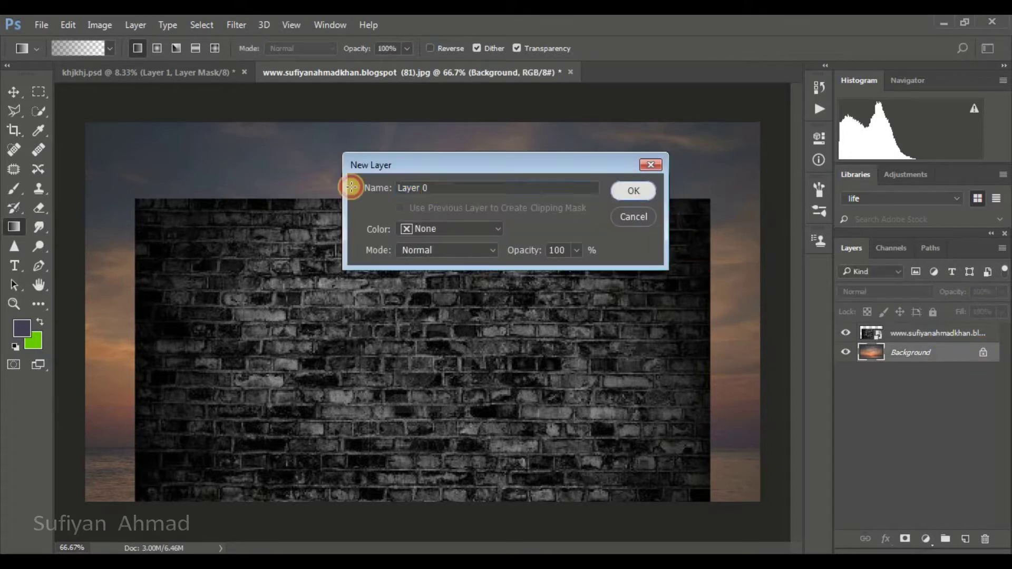
key("Return")
left_click(14, 92)
mouse_move(179, 145)
left_mouse_down()
mouse_move(109, 77)
mouse_move(289, 163)
left_mouse_up()
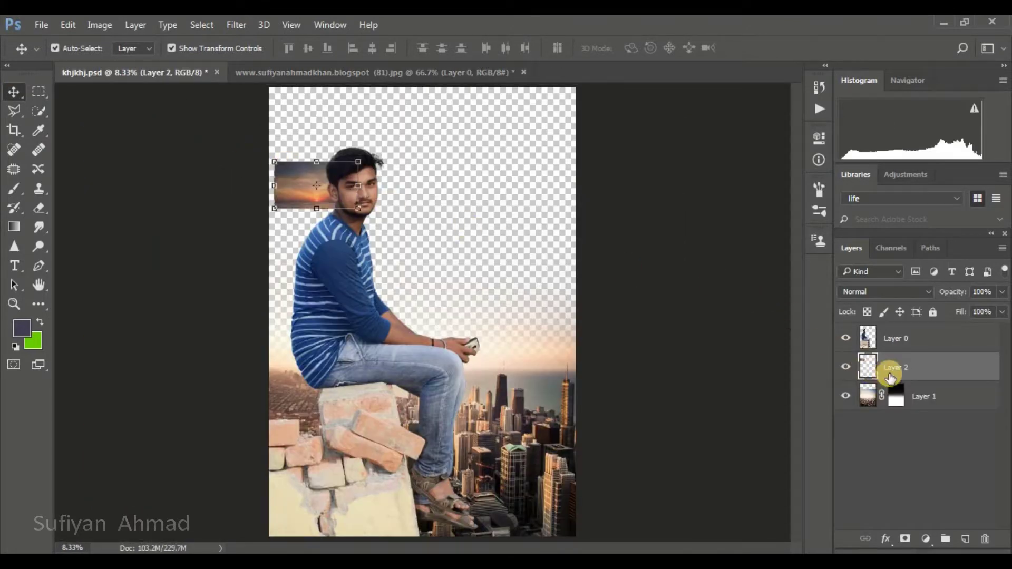
Put the sunset sky at the bottom of the stack and scale it over the canvas top
left_click_drag(886, 381, 899, 422)
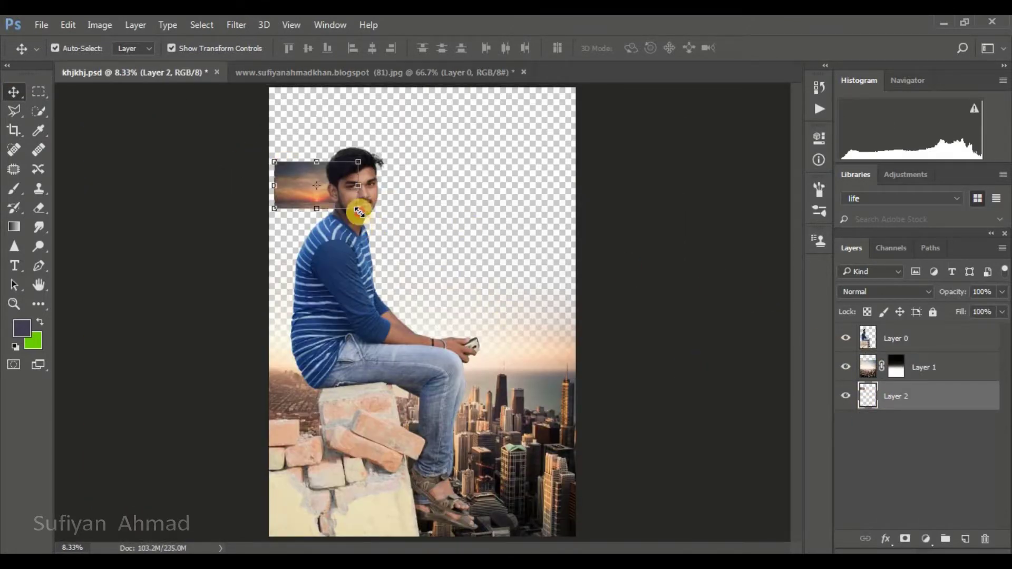
left_click_drag(359, 213, 818, 501)
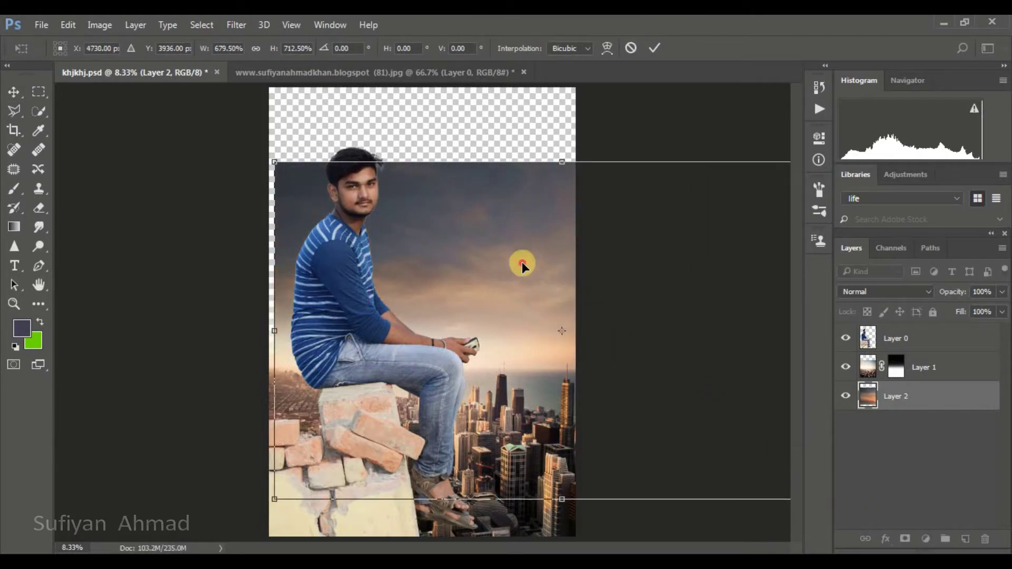
left_click_drag(533, 277, 458, 202)
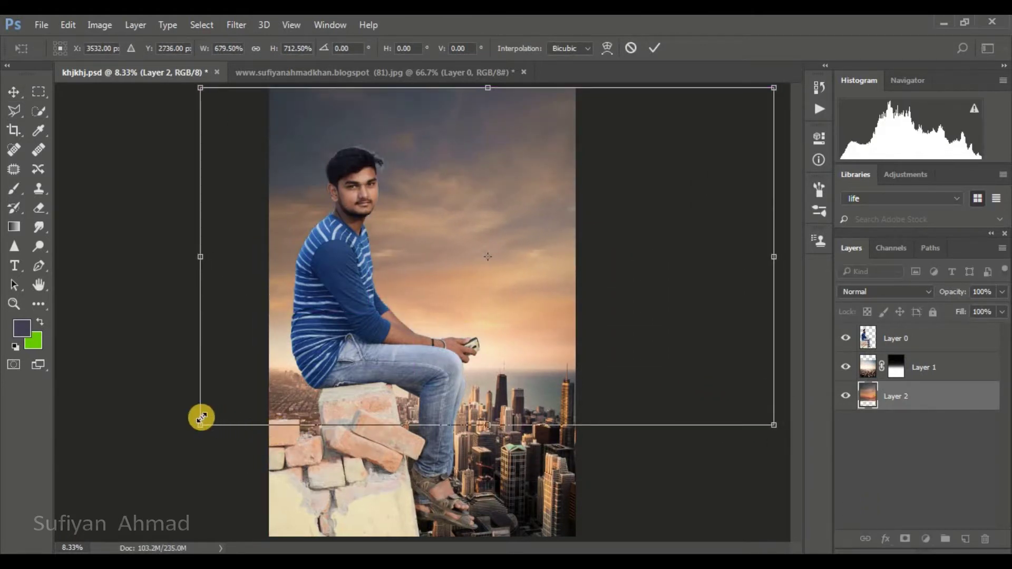
left_click_drag(205, 421, 176, 431)
mouse_move(213, 393)
left_mouse_down()
mouse_move(246, 390)
mouse_move(255, 417)
left_mouse_up()
left_click_drag(501, 419, 498, 373)
left_click_drag(517, 216, 508, 280)
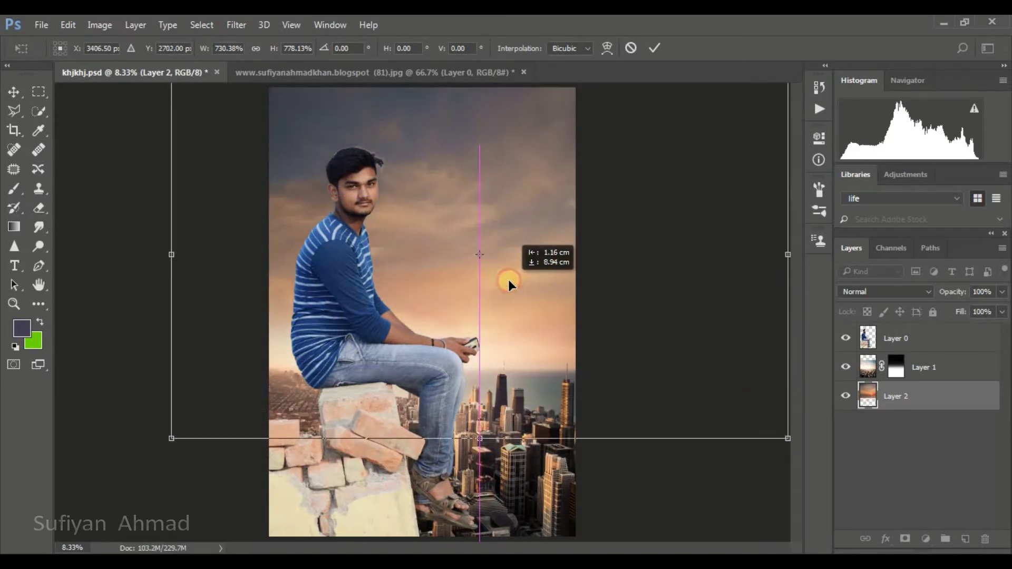
left_click(646, 52)
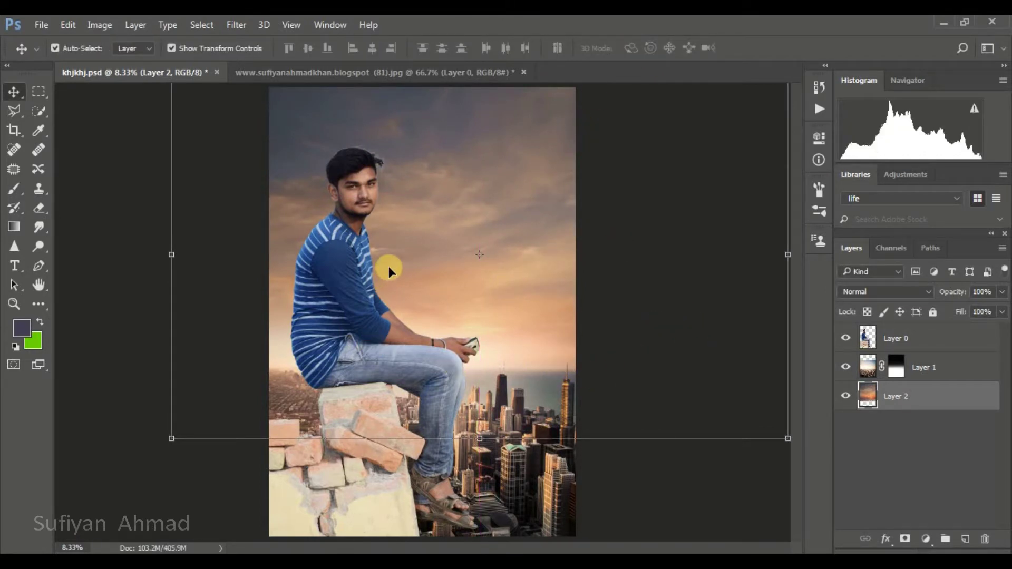
left_click(341, 208)
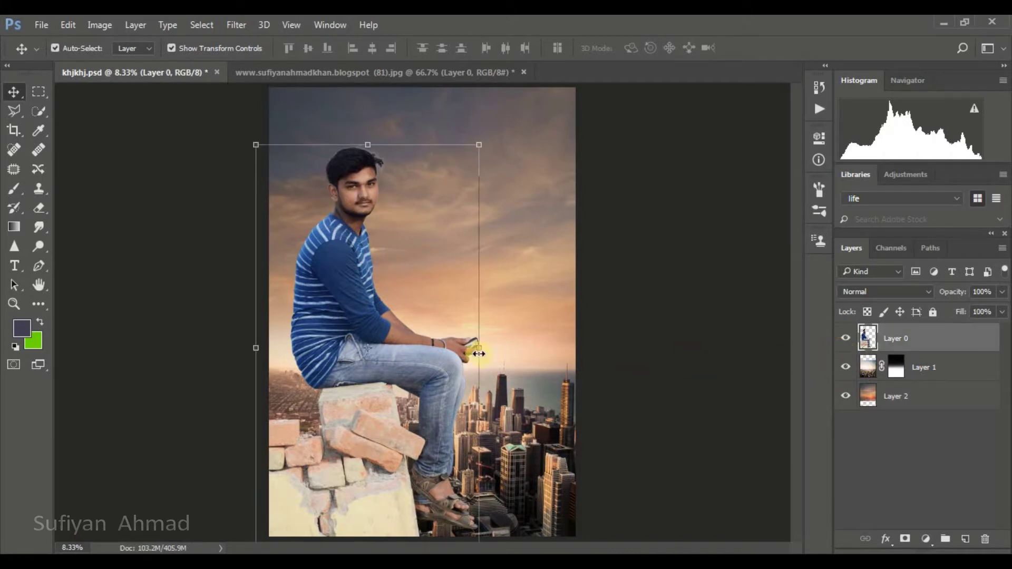
Duplicate the man's layer and add an Inner Glow to the copy
key("ctrl")
key("ctrl+j")
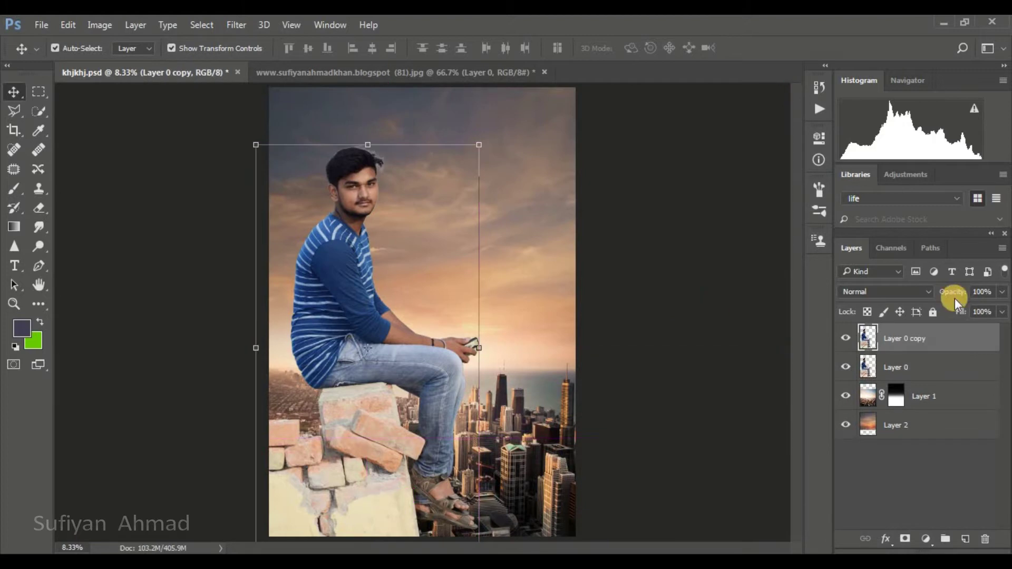
double_click(871, 343)
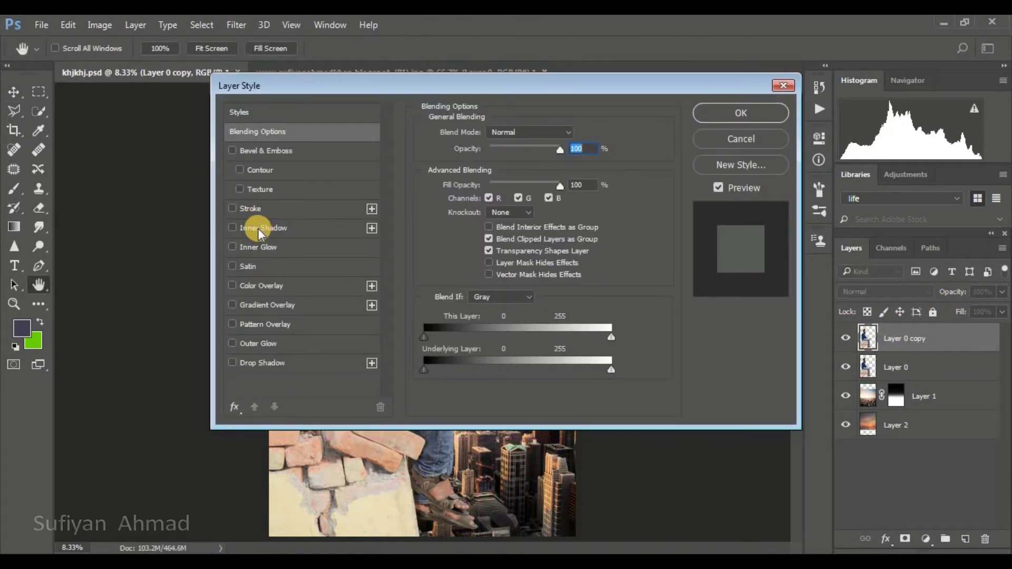
left_click(258, 247)
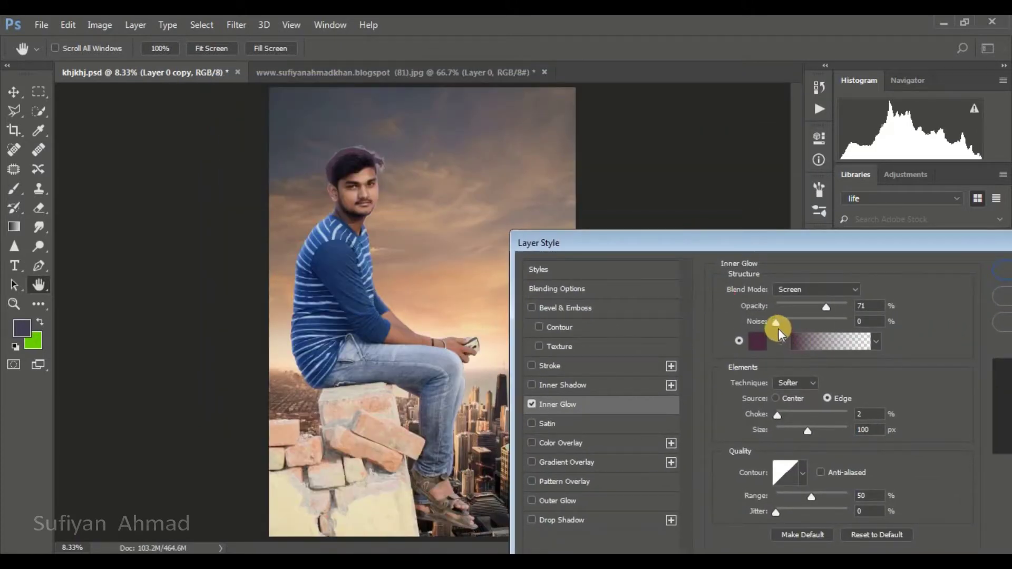
Sample several canvas colours for the inner glow, then settle on pure black
left_click(761, 340)
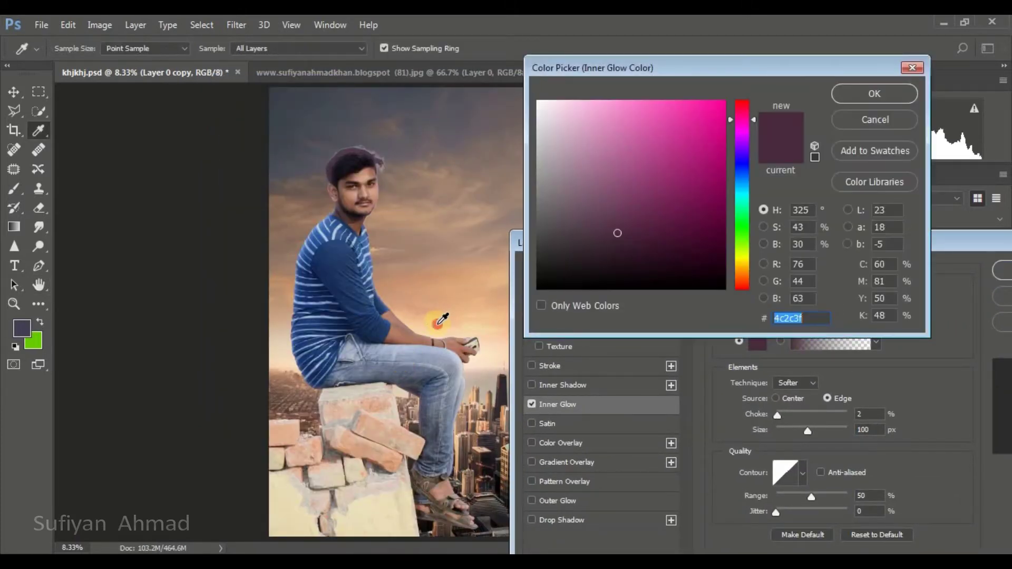
left_click(460, 291)
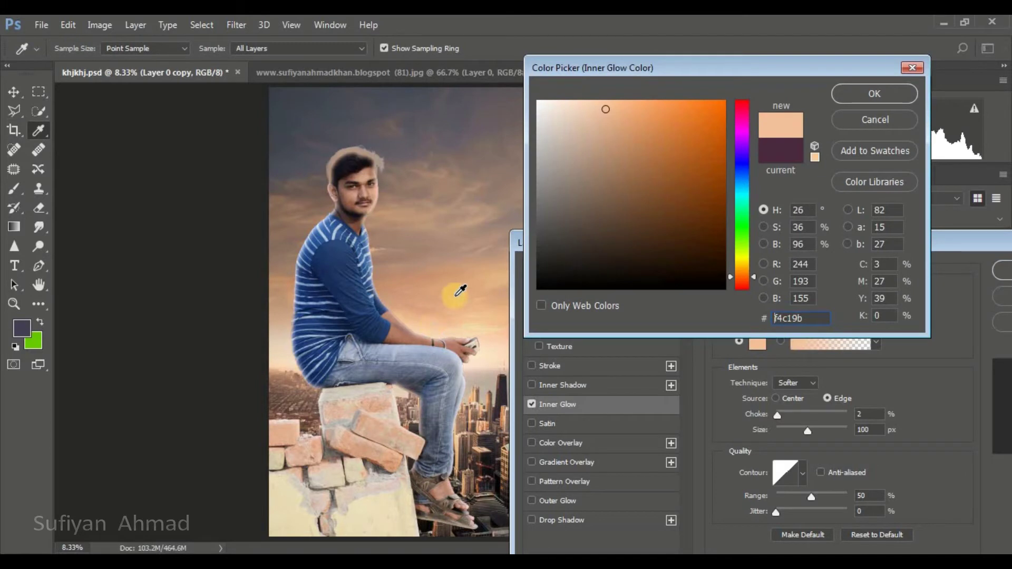
left_click(487, 355)
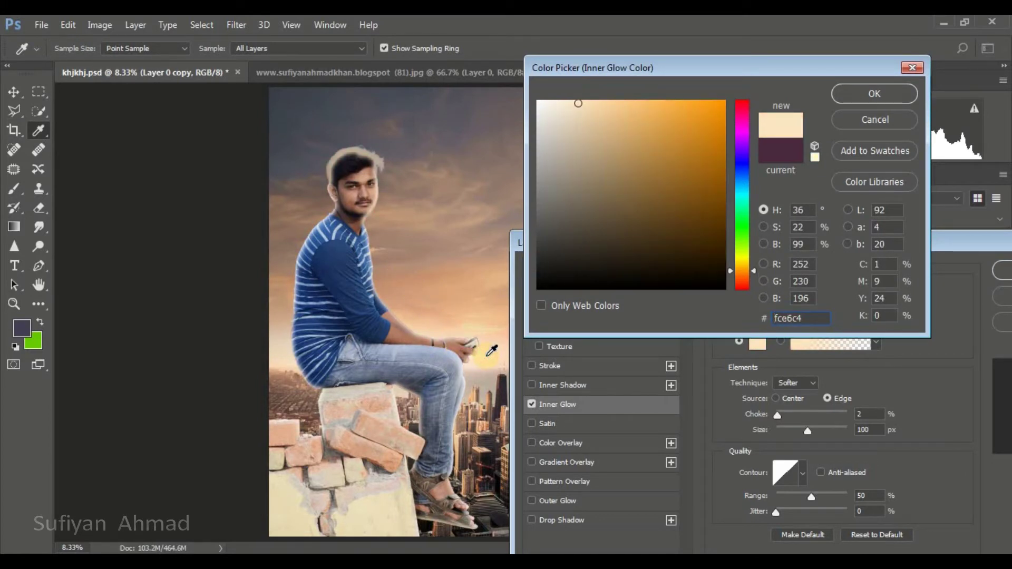
left_click(475, 274)
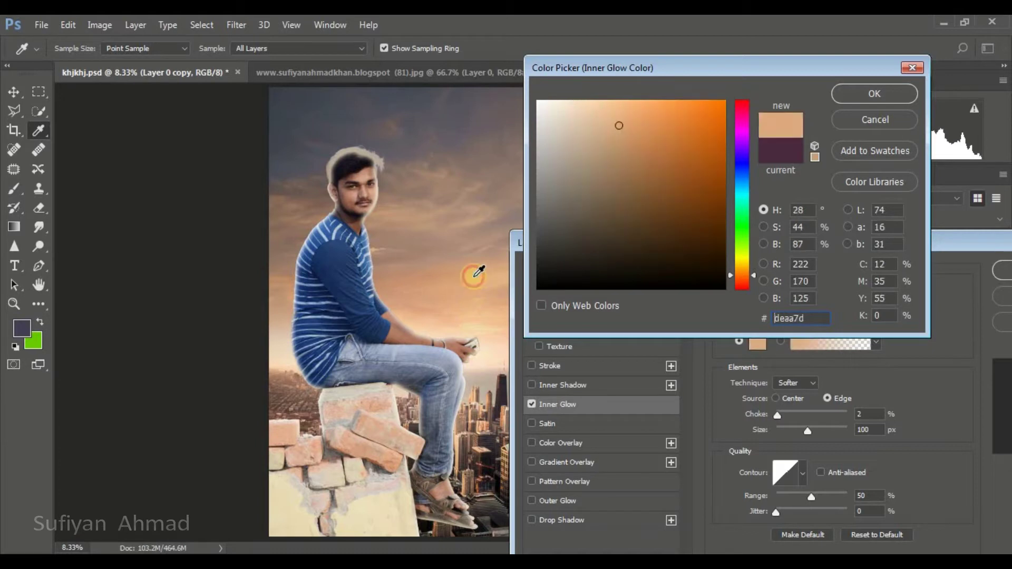
left_click(442, 199)
left_click(428, 161)
left_click(369, 159)
left_click_drag(580, 217, 755, 306)
left_click(701, 288)
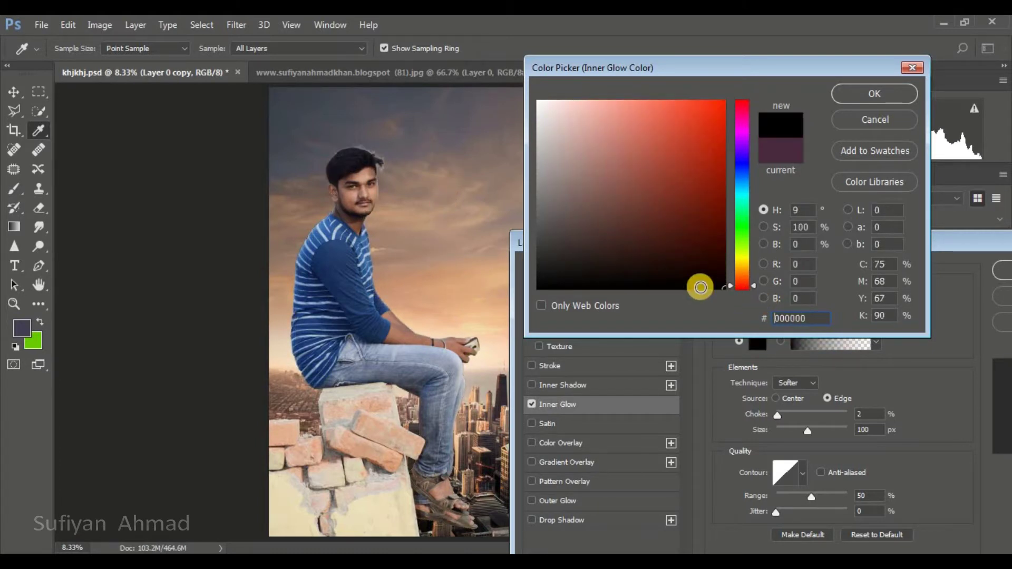
Accept black, apply the Inner Glow style, and delete the duplicate man layer
left_click(857, 94)
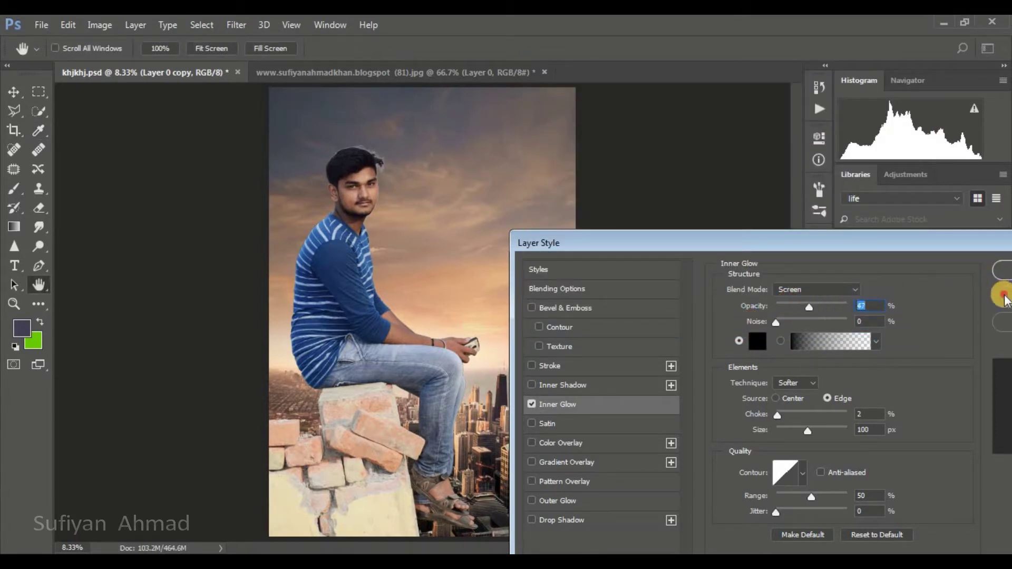
left_click(1002, 270)
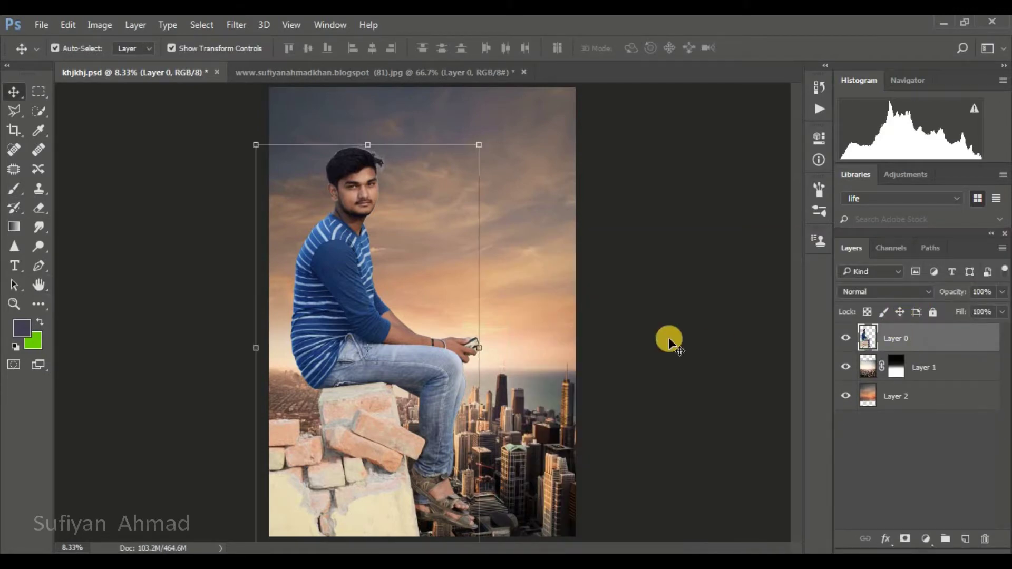
key("Delete")
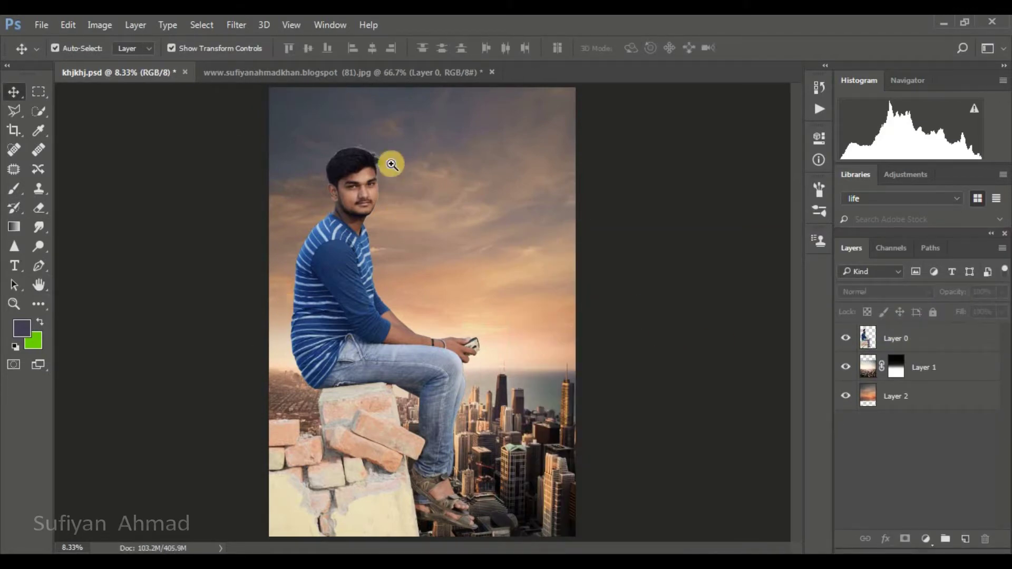
Zoom in to inspect the man's hair, zoom back out, and select the sunset sky layer
left_click_drag(342, 126, 414, 146)
left_click(414, 147)
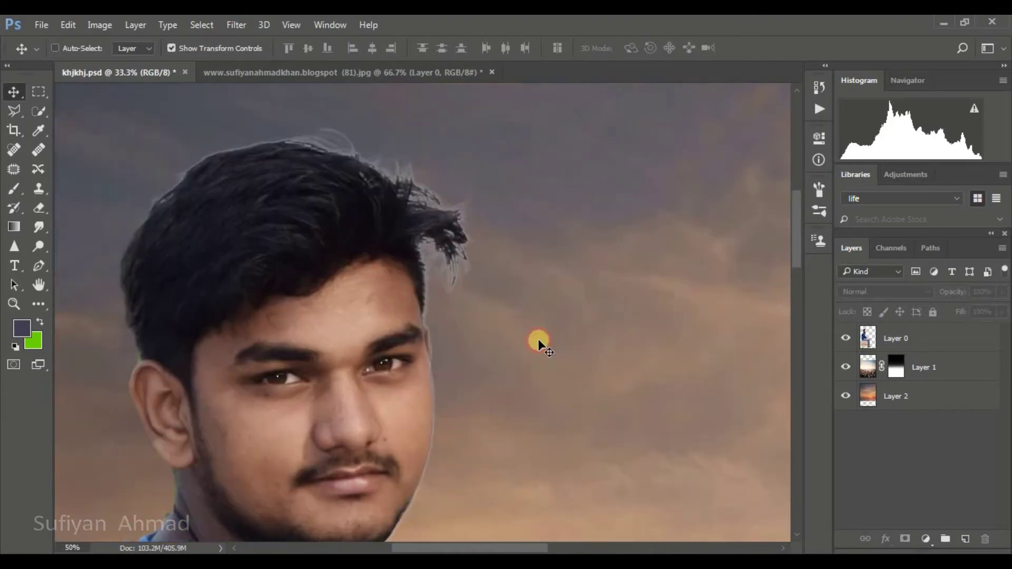
left_click(463, 253, "alt")
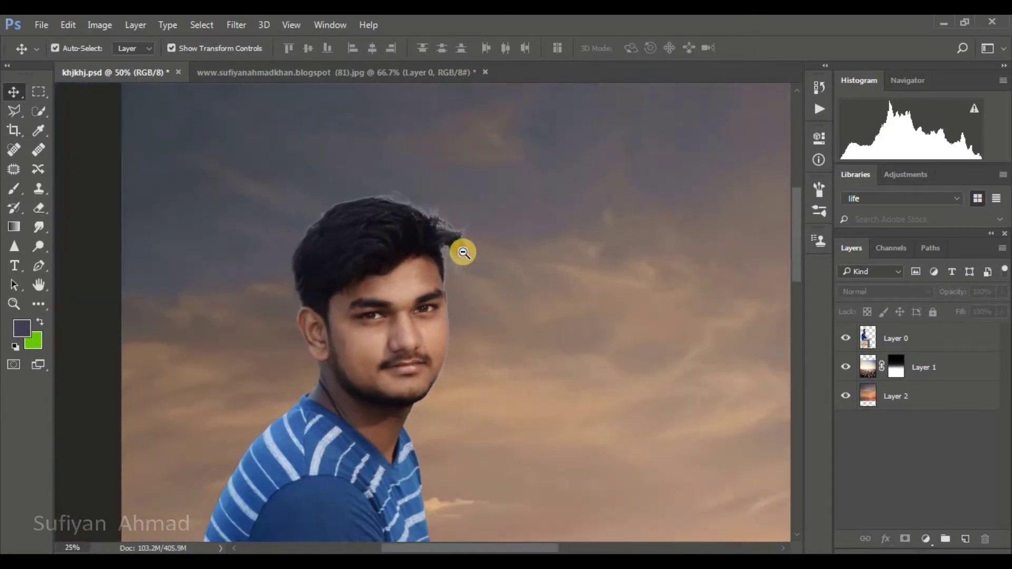
left_click(463, 272, "alt")
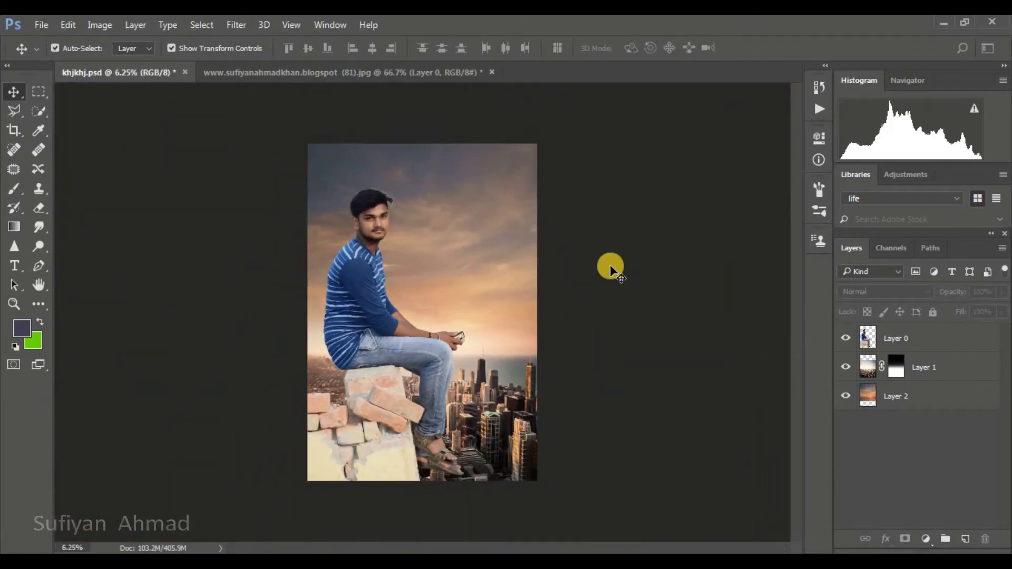
left_click(940, 343)
left_click(920, 393)
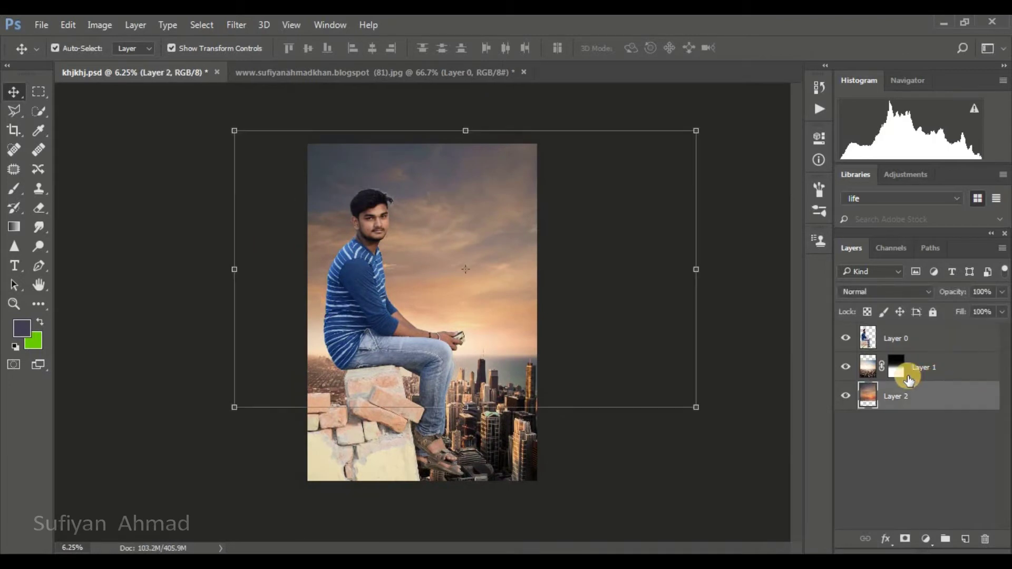
Raise the midtones of the sunset sky layer with Curves
key("ctrl+m")
left_click_drag(661, 235, 650, 223)
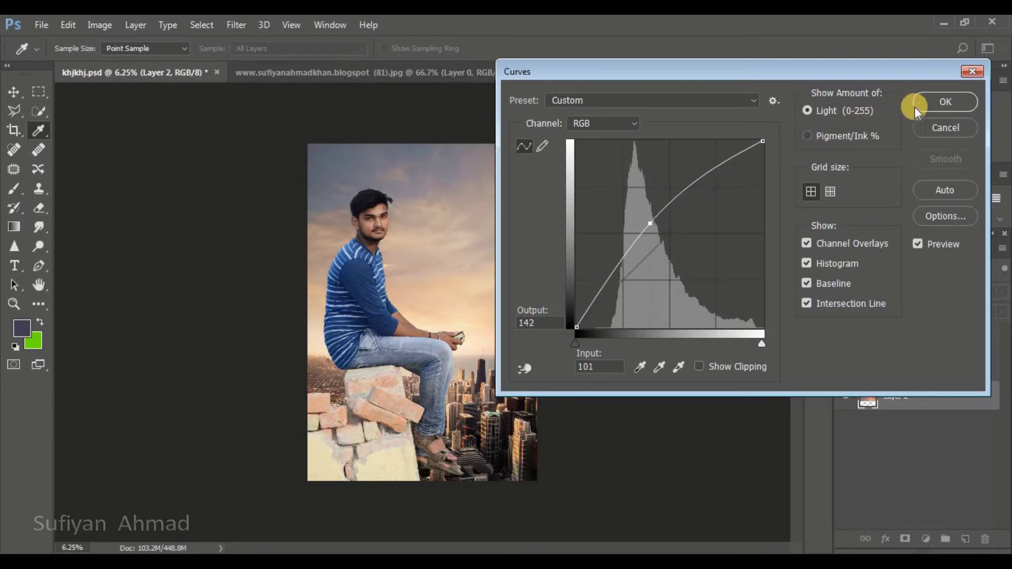
left_click(946, 101)
key("v")
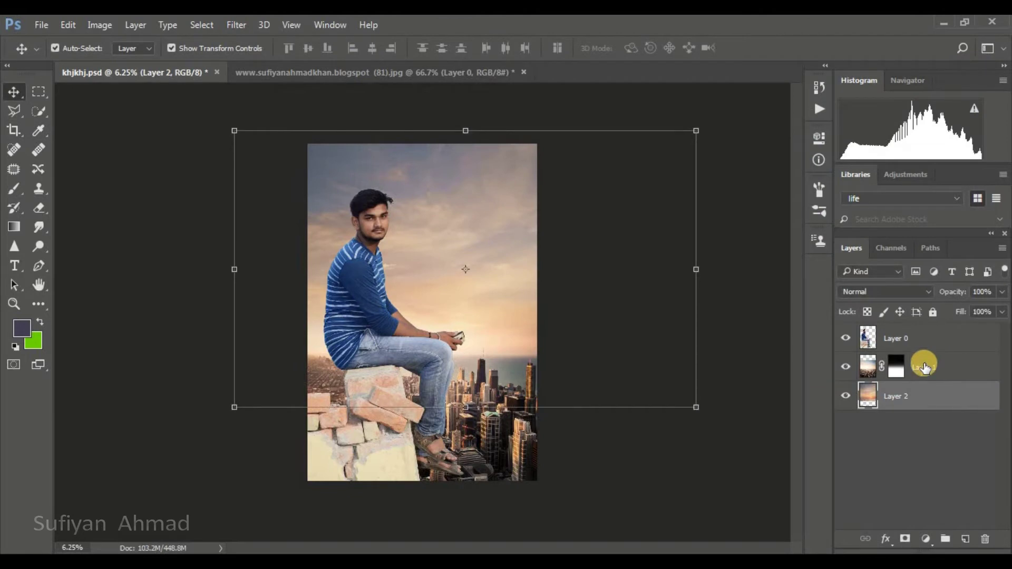
Raise the city layer's midtones with Curves, then select the man layer and zoom in
left_click(925, 364)
key("ctrl+m")
left_click_drag(679, 222, 670, 223)
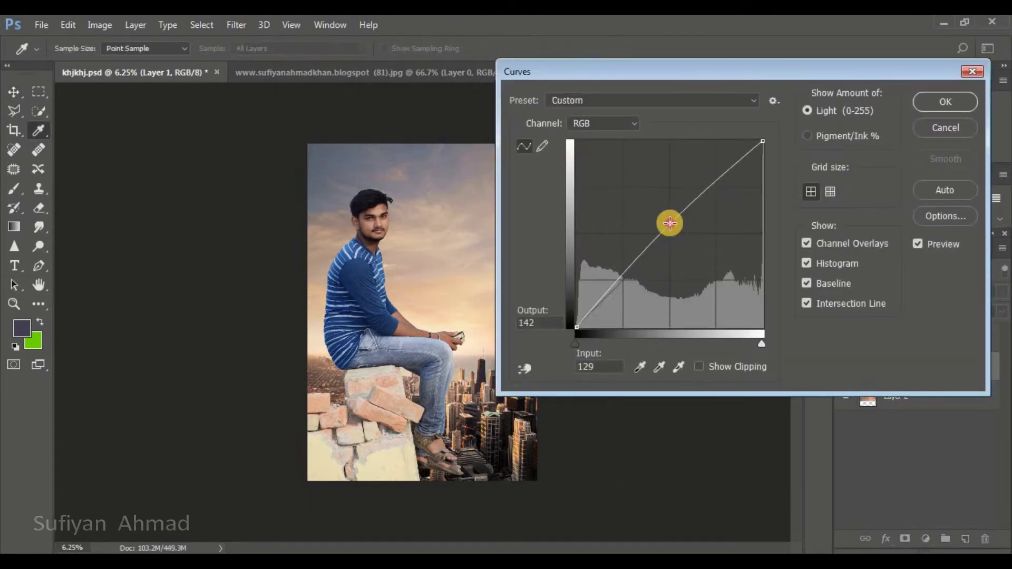
left_click(915, 110)
left_click(904, 398)
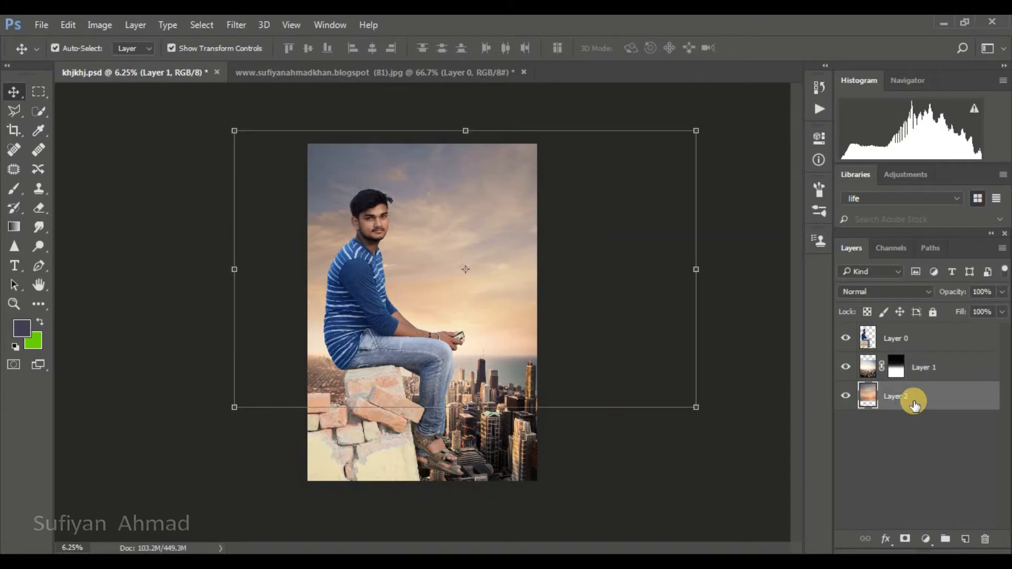
left_click(928, 369)
left_click(923, 340)
key("ctrl+plus")
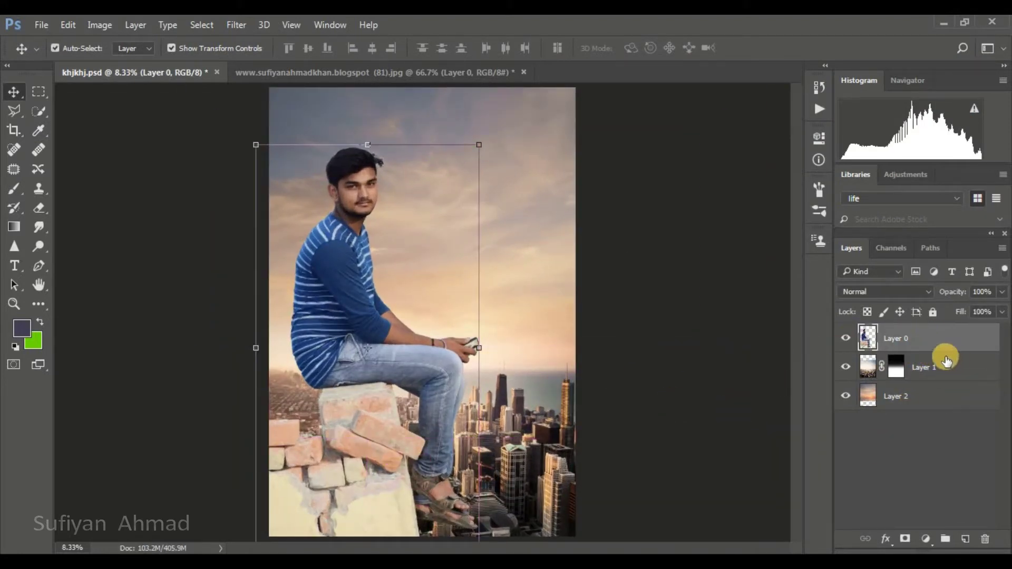
left_click(662, 358)
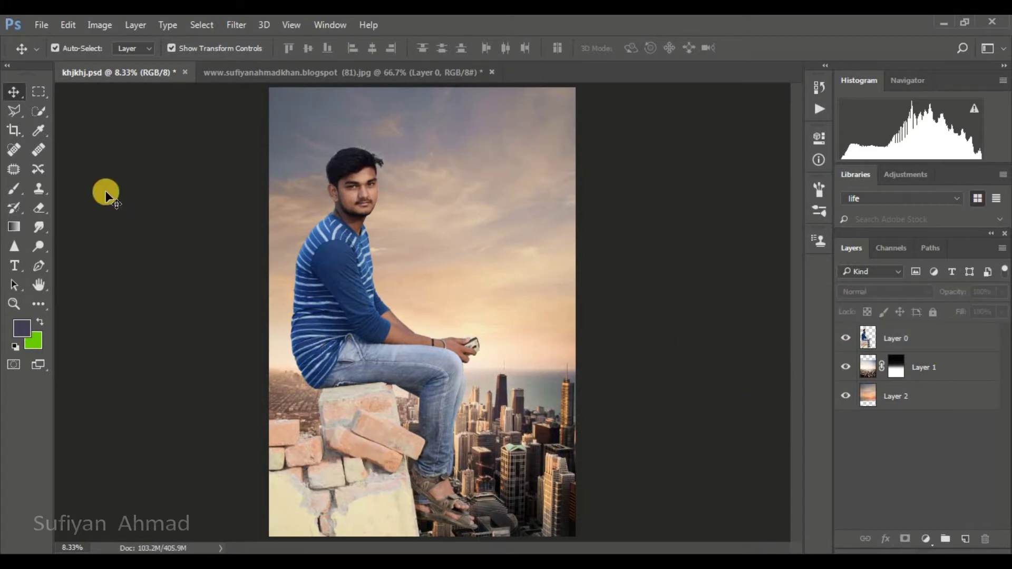
Drag the brick-wall texture into the composite and clip it to the man layer
left_click(452, 79)
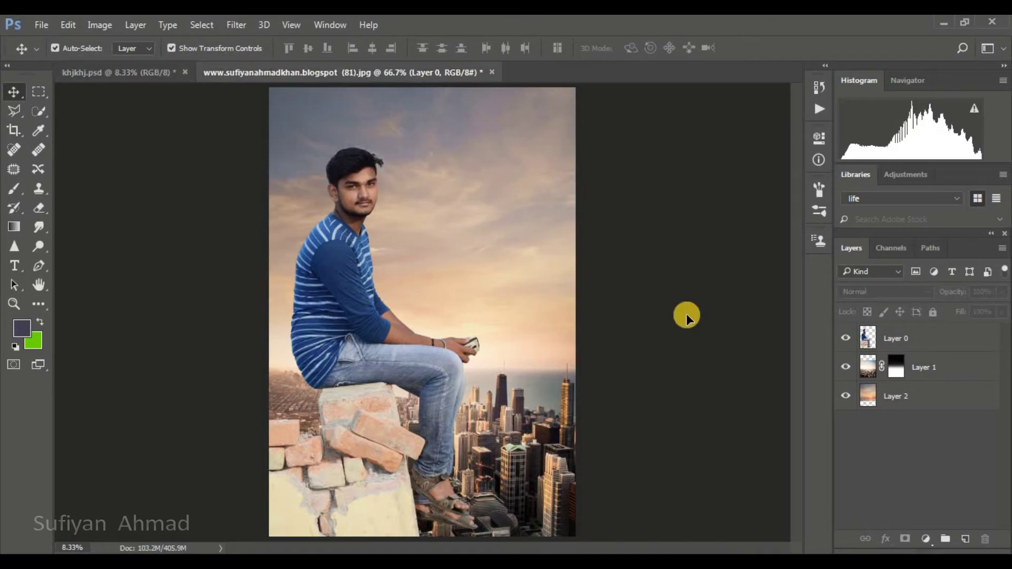
mouse_move(464, 298)
left_mouse_down()
mouse_move(269, 180)
mouse_move(153, 69)
mouse_move(340, 379)
left_mouse_up()
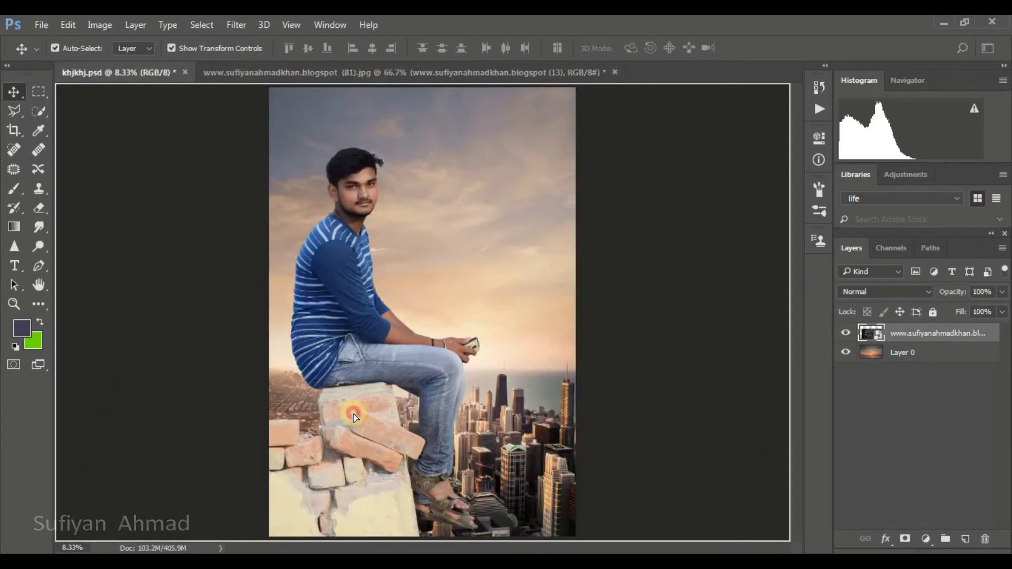
left_click_drag(354, 417, 353, 417)
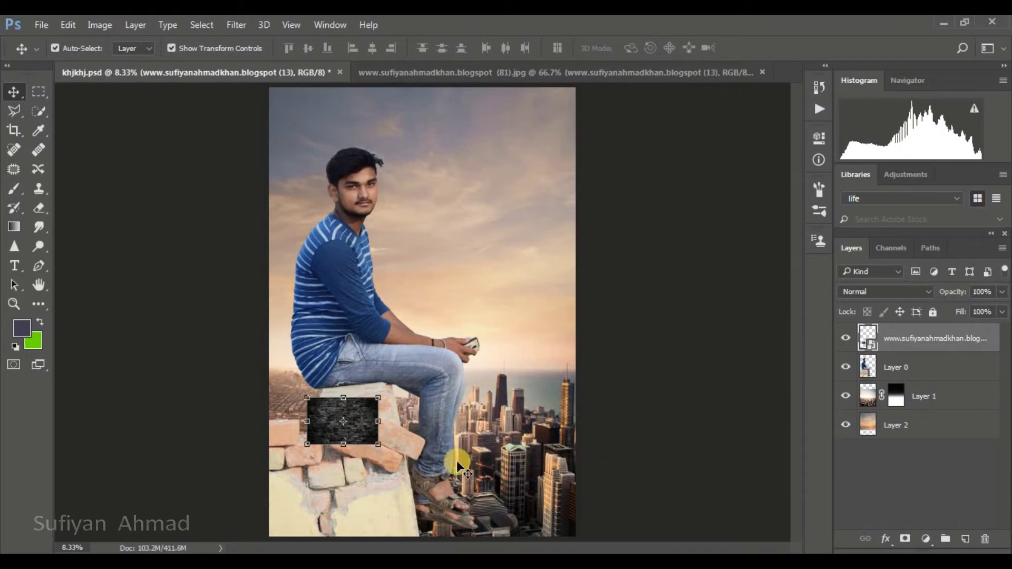
right_click(902, 342)
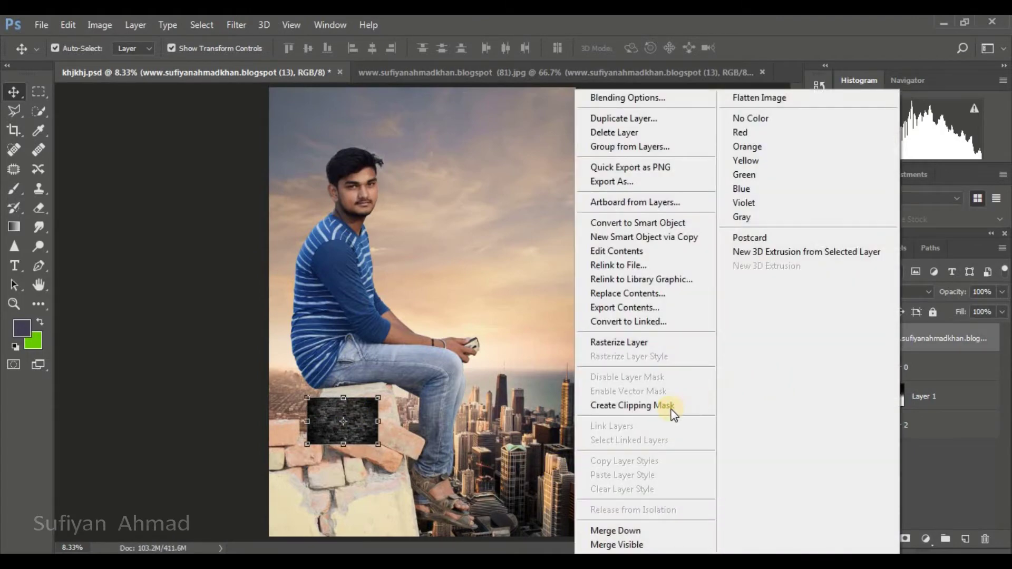
left_click(672, 406)
Scale the brick texture over the ledge and lower its opacity to 43%
left_click_drag(434, 484, 562, 566)
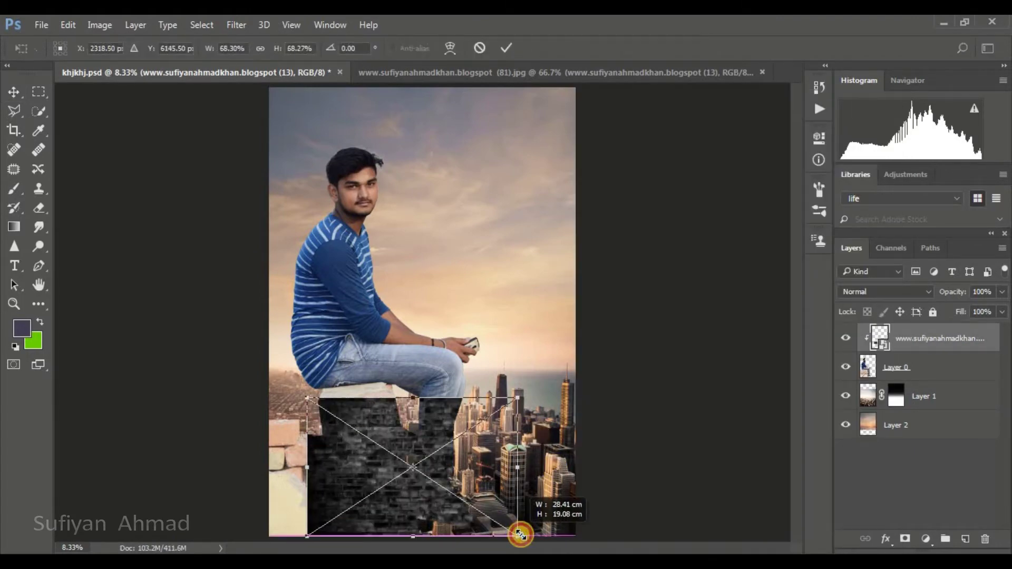
left_click_drag(395, 486, 334, 469)
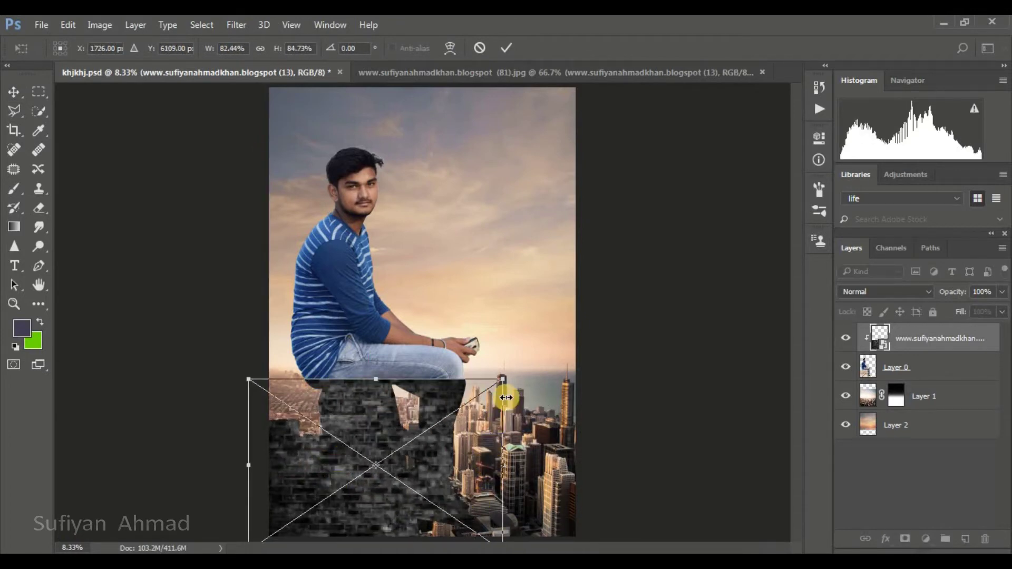
left_click_drag(391, 421, 386, 420)
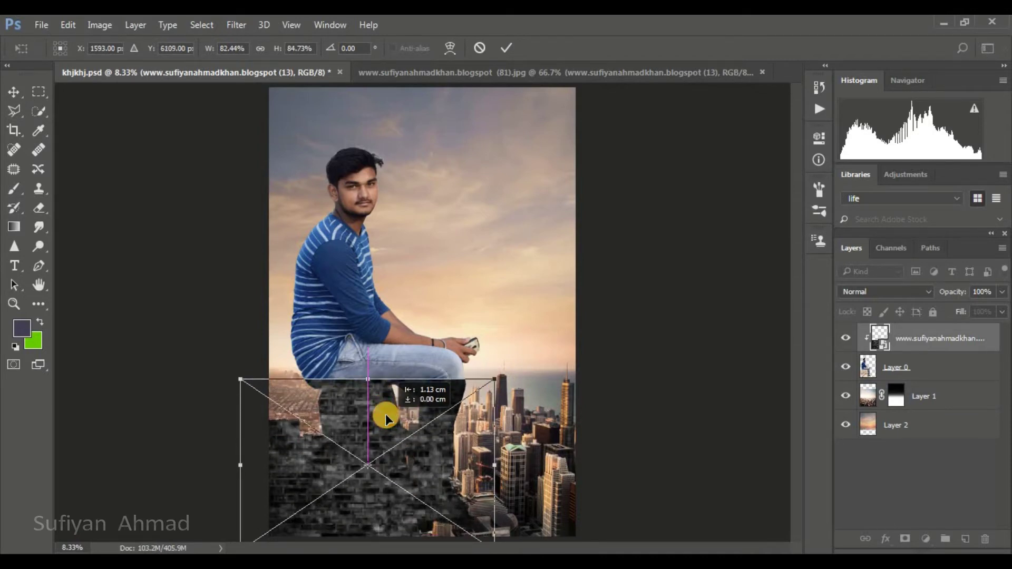
left_click_drag(385, 421, 386, 420)
left_click(505, 47)
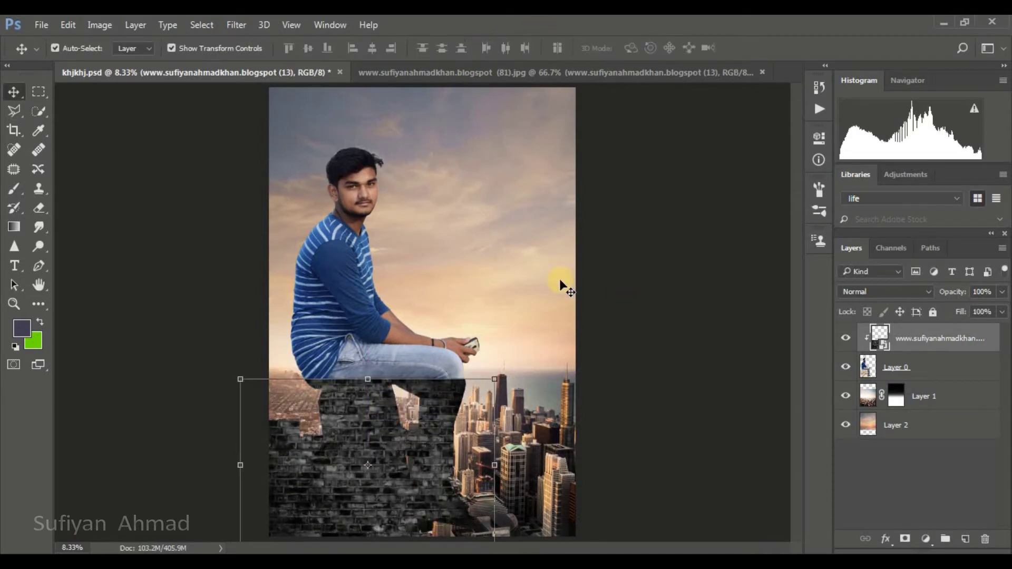
left_click(1004, 293)
left_click_drag(984, 311, 958, 311)
Rasterize the brick texture layer and erase it off the man's hip with an enlarged eraser
scroll(418, 454, "up", 2)
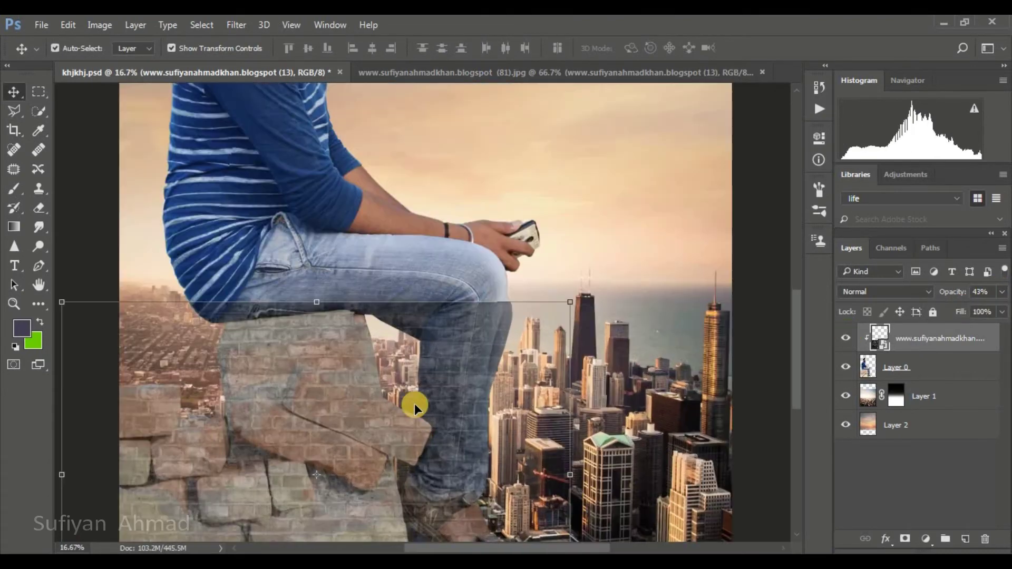
scroll(414, 404, "down", 3)
scroll(415, 403, "up", 2)
scroll(265, 223, "up", 1)
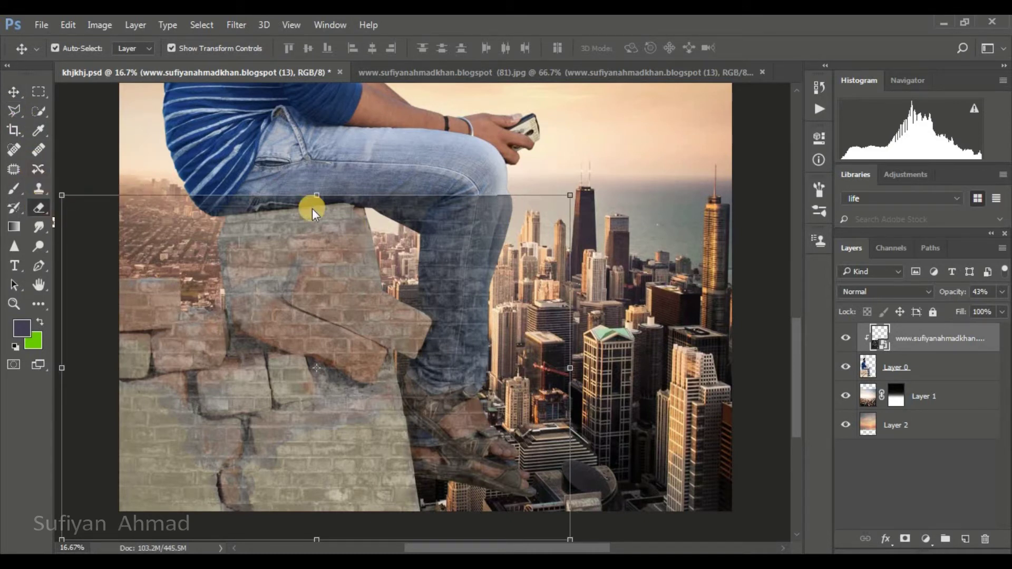
key("e")
left_click(679, 253)
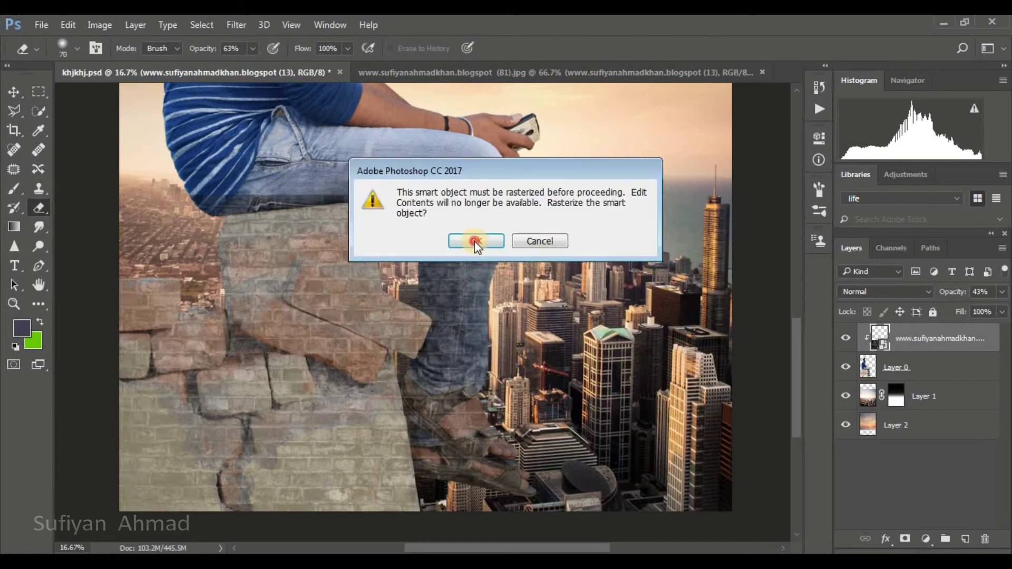
key("Return")
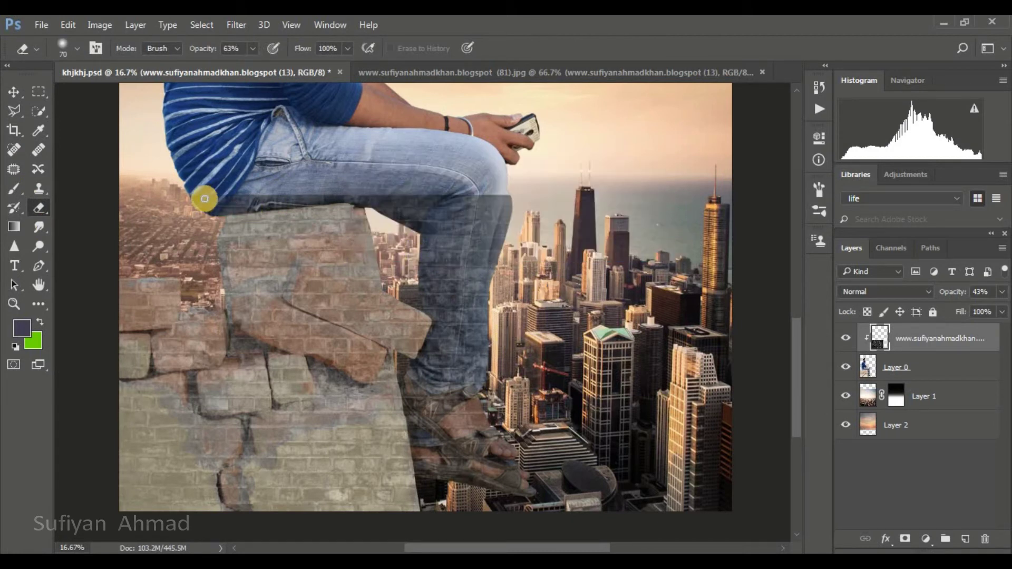
key("bracketright")
key("bracketright")
key("bracketright")
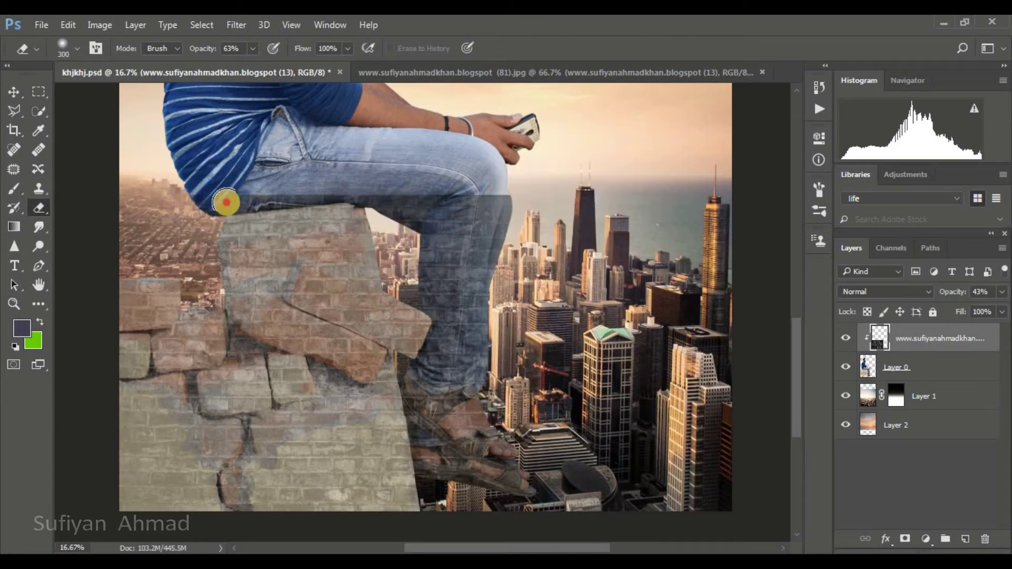
mouse_move(145, 251)
left_mouse_down()
mouse_move(182, 258)
mouse_move(258, 193)
mouse_move(417, 264)
mouse_move(452, 343)
mouse_move(420, 397)
mouse_move(416, 438)
mouse_move(435, 487)
mouse_move(450, 369)
mouse_move(481, 451)
mouse_move(482, 490)
mouse_move(474, 406)
mouse_move(448, 416)
mouse_move(477, 363)
mouse_move(459, 283)
mouse_move(382, 167)
mouse_move(457, 203)
mouse_move(496, 195)
mouse_move(490, 217)
left_mouse_up()
Erase the brick texture from the man's knee, thigh, shin and foot
key("bracketright")
key("bracketright")
key("bracketright")
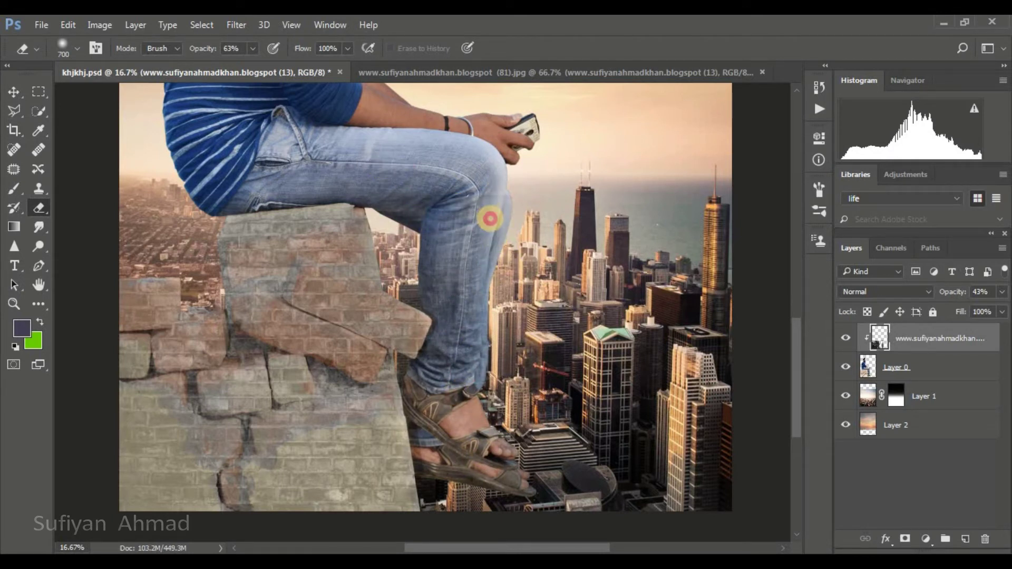
mouse_move(422, 179)
left_mouse_down()
mouse_move(395, 187)
mouse_move(432, 185)
left_mouse_up()
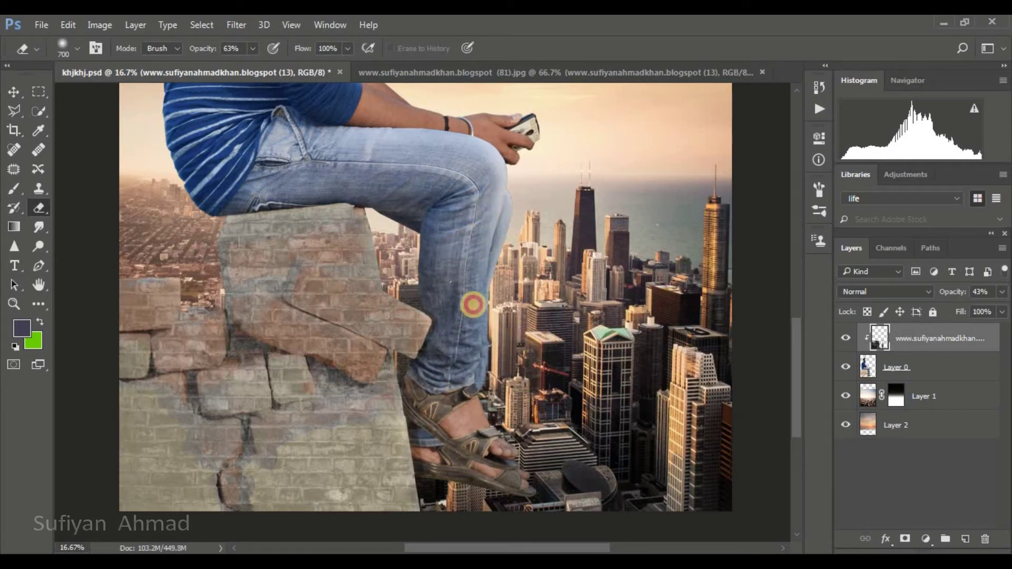
left_click_drag(435, 267, 480, 326)
left_click_drag(448, 405, 452, 442)
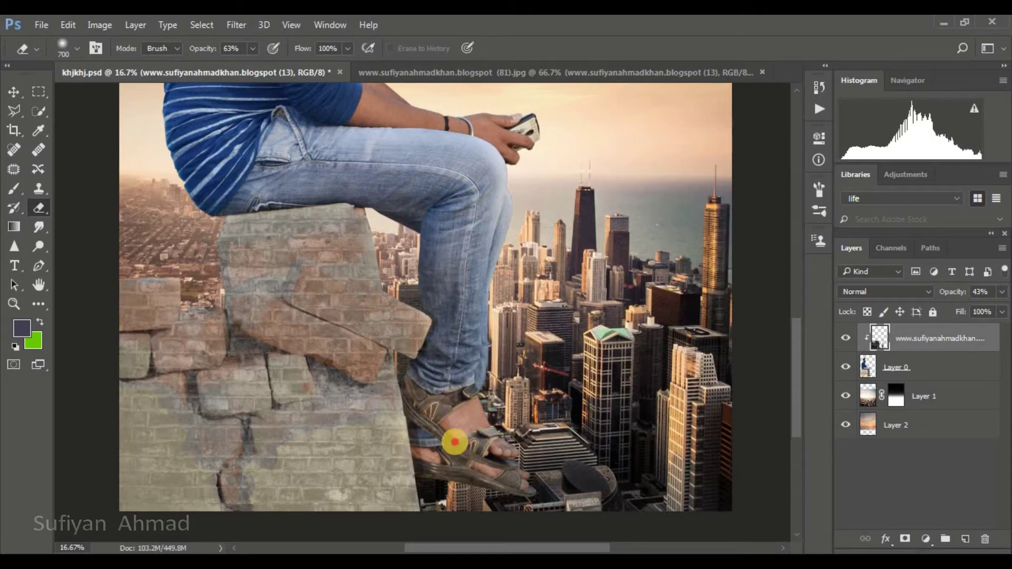
Set the brick texture layer's opacity to about 74% and check the whole composition
left_click(998, 299)
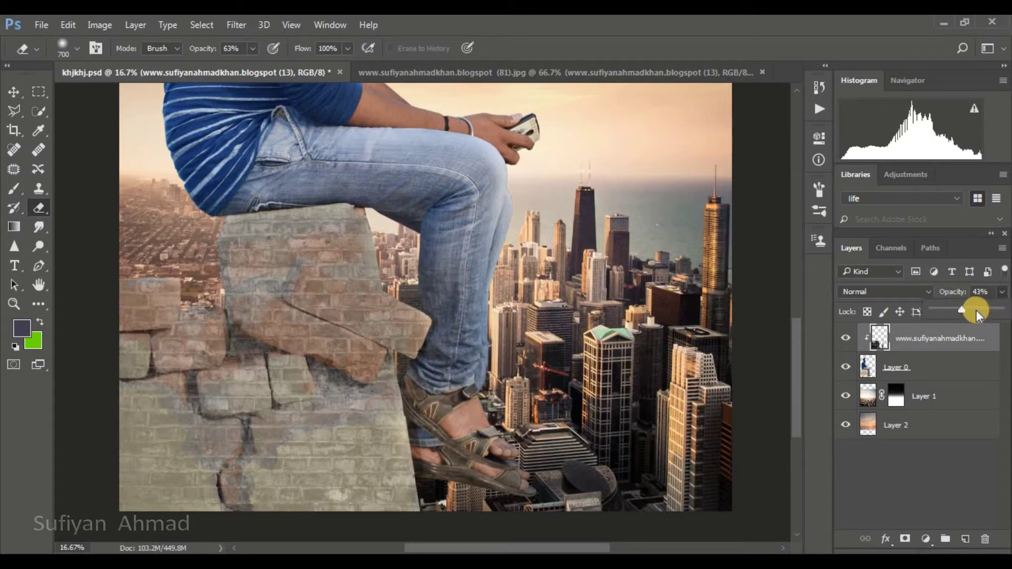
left_click_drag(978, 314, 989, 312)
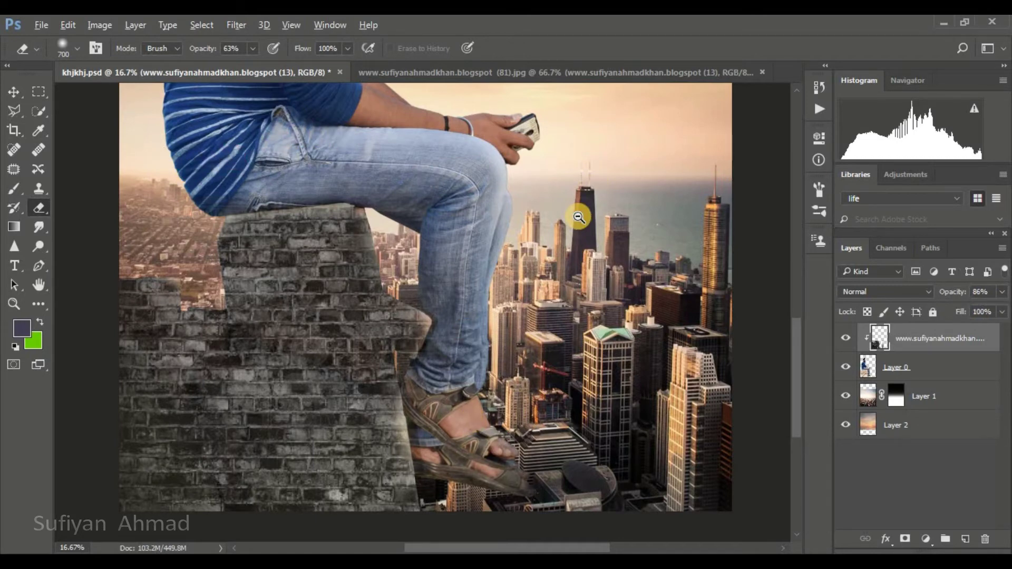
left_click(579, 216, "alt")
left_click(468, 261)
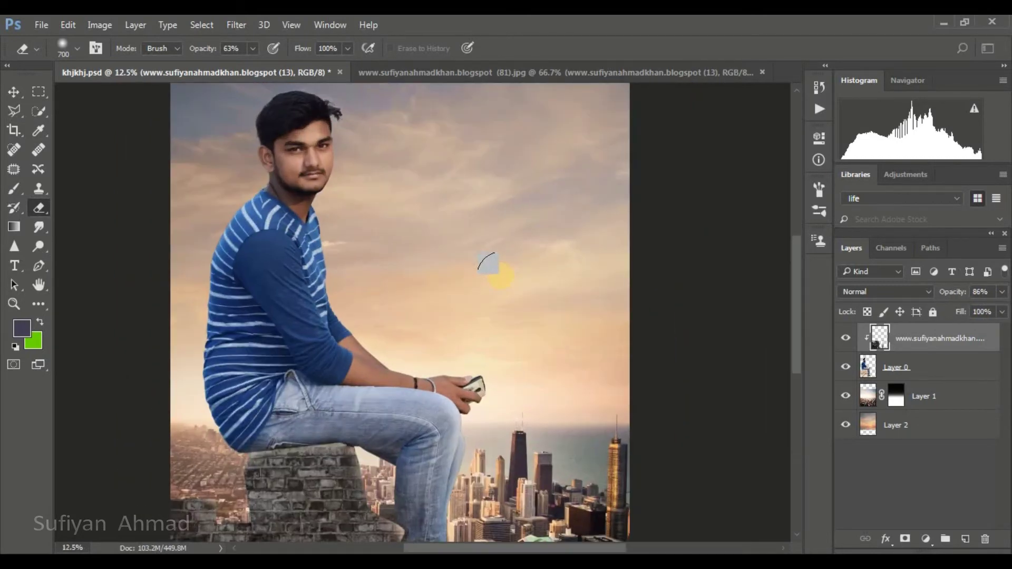
scroll(706, 323, "down", 3)
scroll(685, 322, "down", 1)
scroll(678, 323, "down", 1)
left_click(1002, 292)
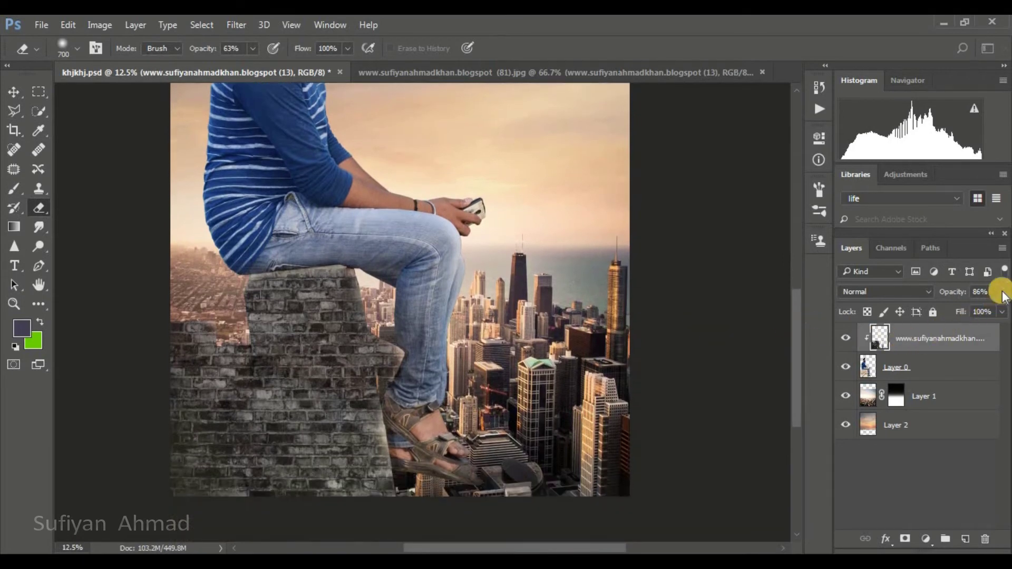
left_click_drag(986, 312, 984, 313)
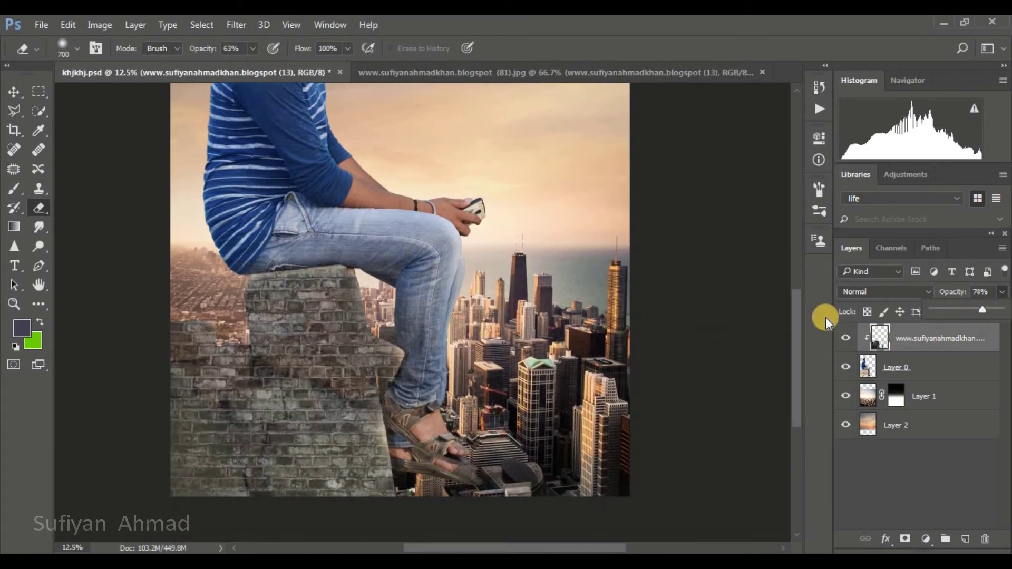
left_click(665, 333, "alt")
left_click(542, 334, "alt")
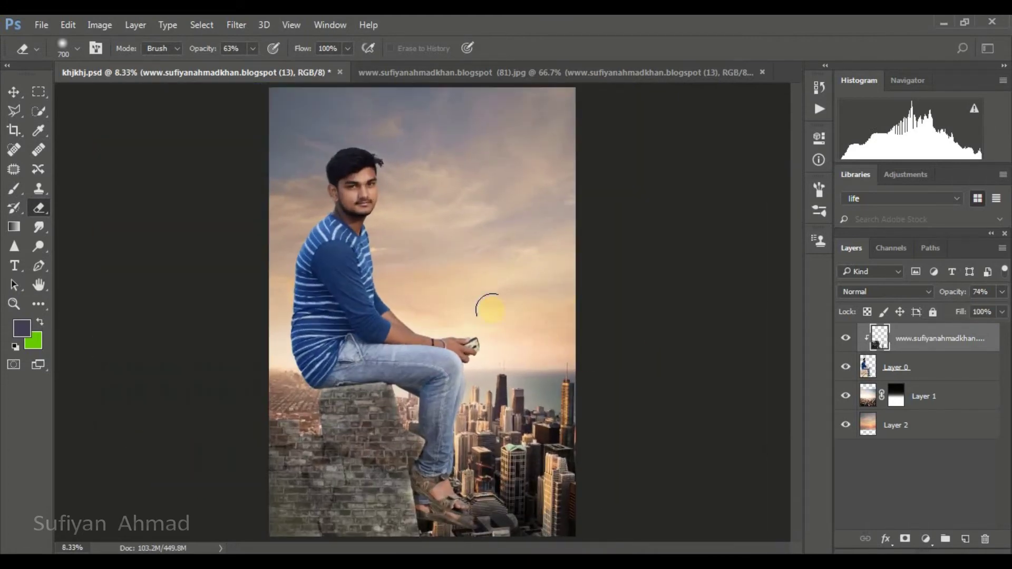
left_click(891, 367)
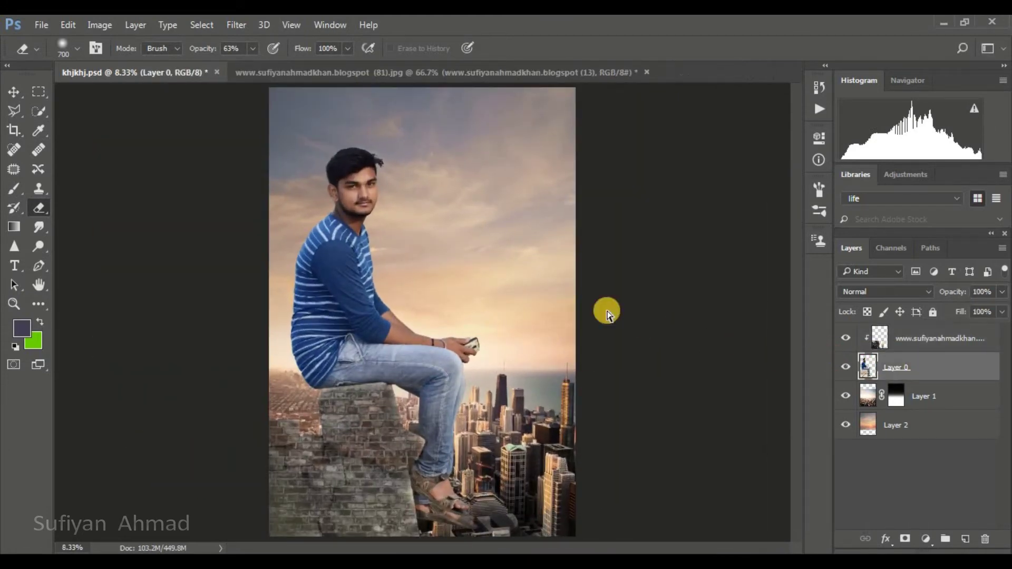
Apply a light Curves tweak to the man on Layer 0
key("ctrl+m")
left_click_drag(669, 236, 671, 237)
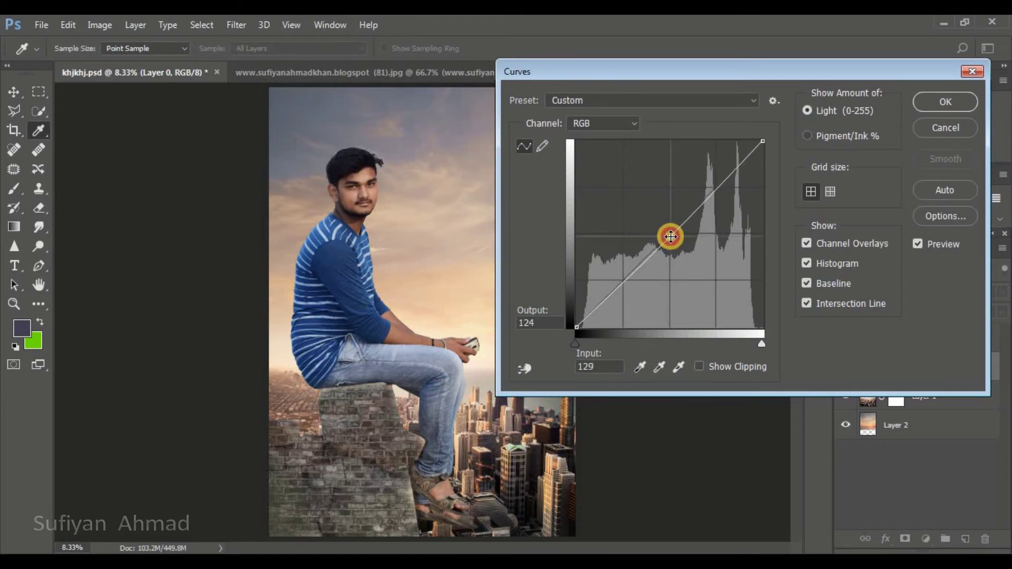
key("Return")
key("e")
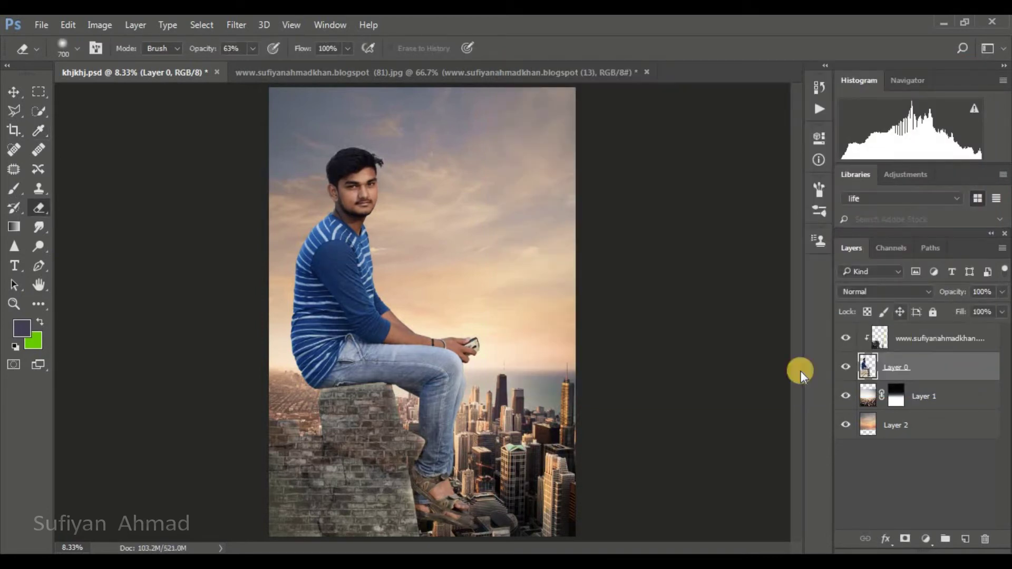
Add a Gradient Fill layer above the brick texture using the Neutral Density preset
left_click(941, 340)
left_click(926, 538)
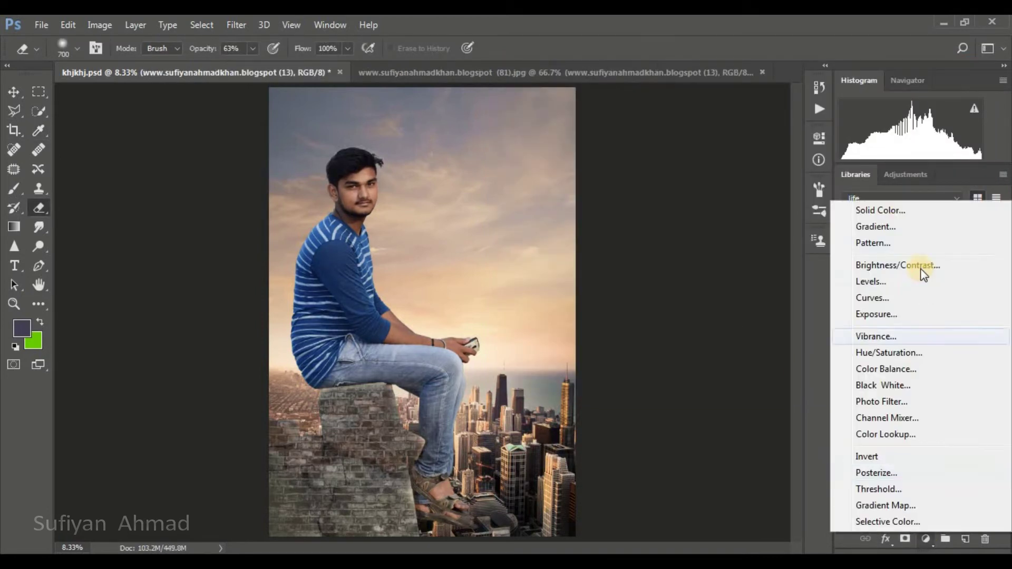
left_click(881, 226)
left_click(699, 155)
left_click(841, 147)
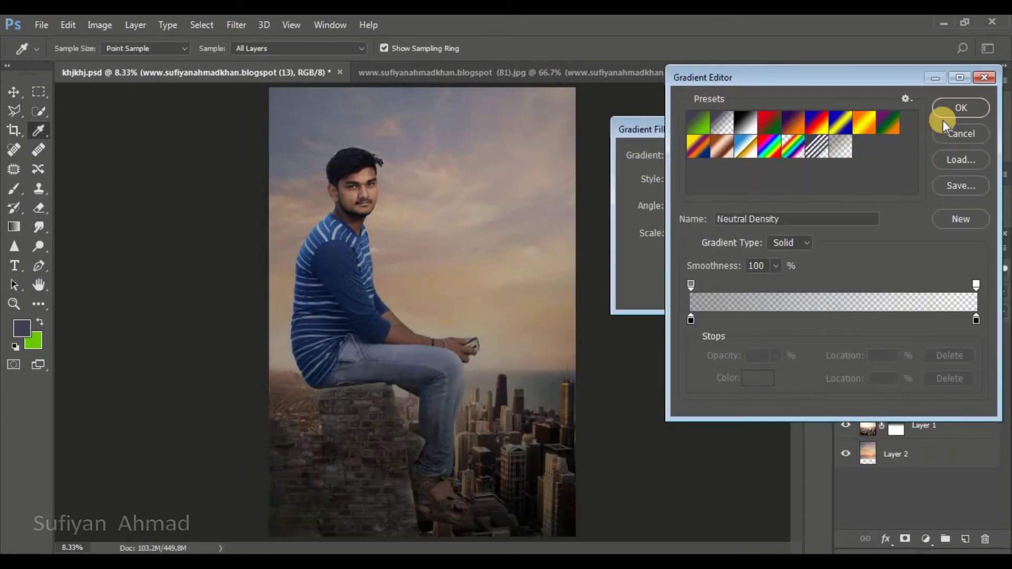
left_click(943, 119)
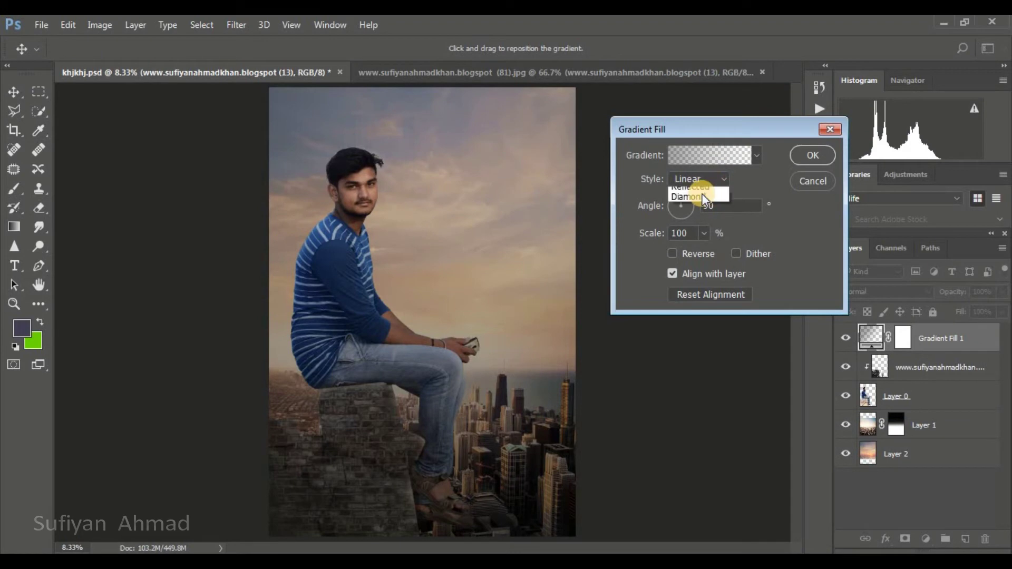
Make the gradient radial and reversed, centred toward the man's head, at 221% scale
left_click(701, 210)
left_click(694, 252)
left_click_drag(499, 271, 372, 178)
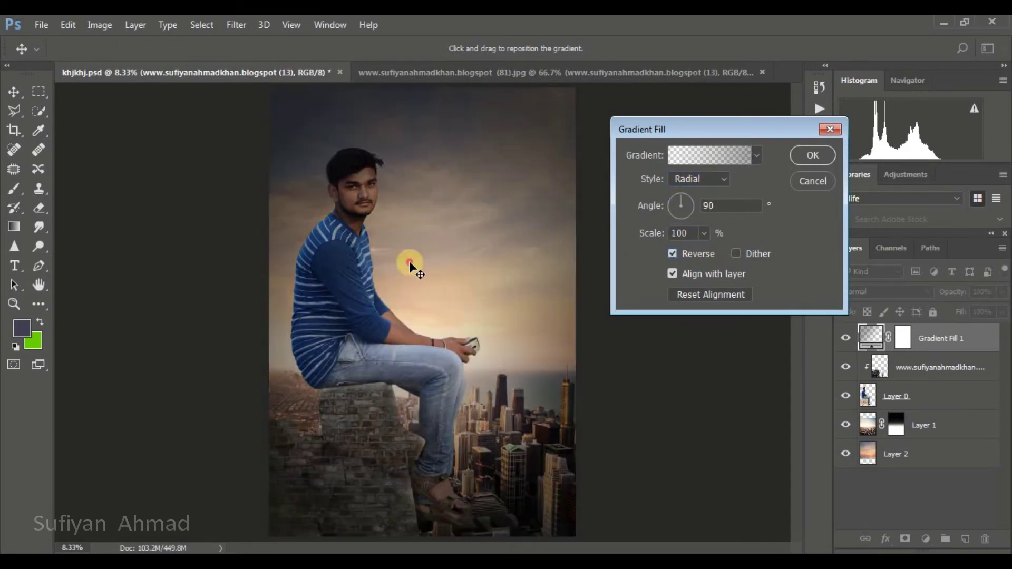
left_click(704, 233)
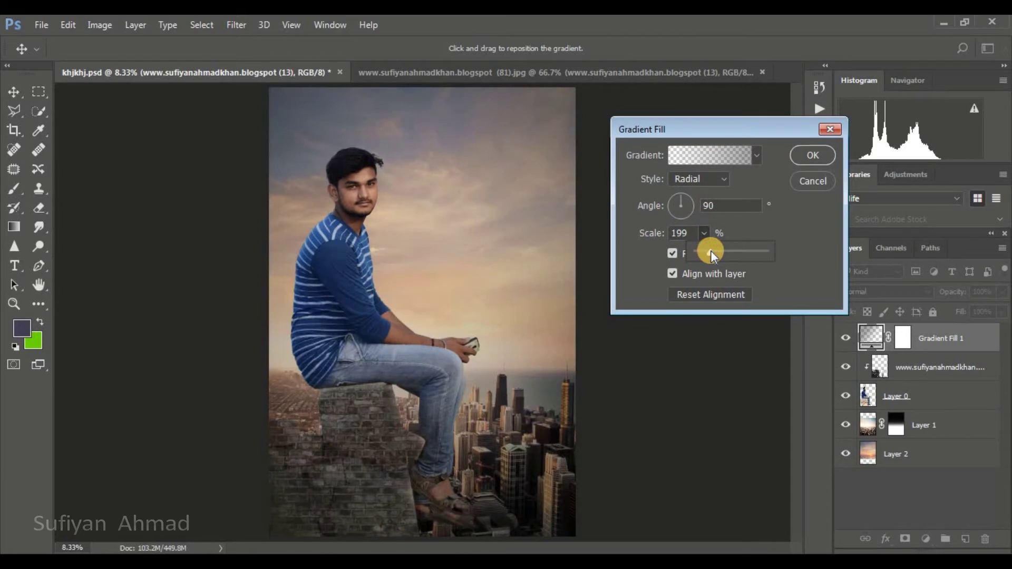
left_click(813, 155)
key("e")
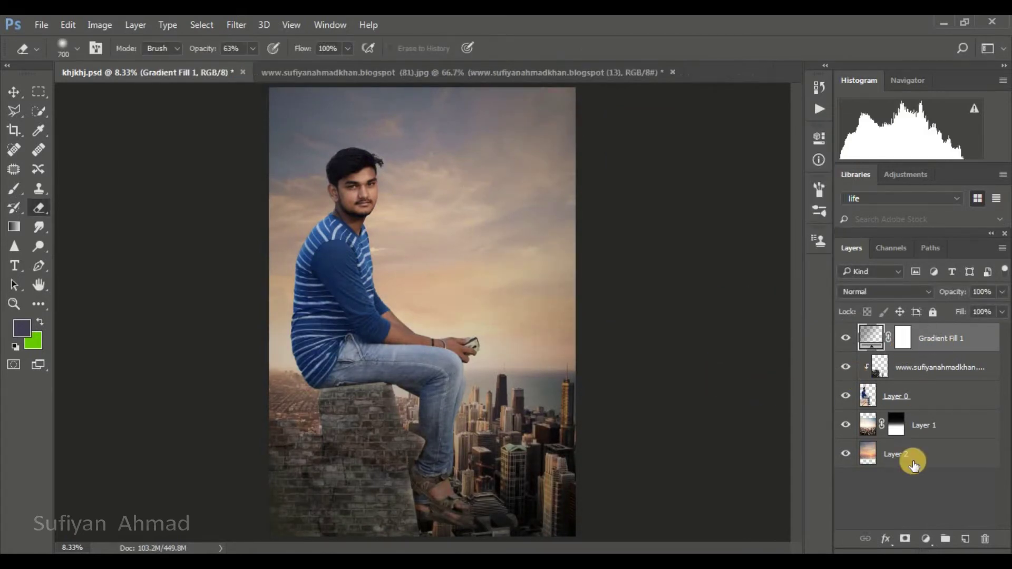
Add a Solid Color fill layer in a brown shade
left_click(925, 539)
left_click(881, 209)
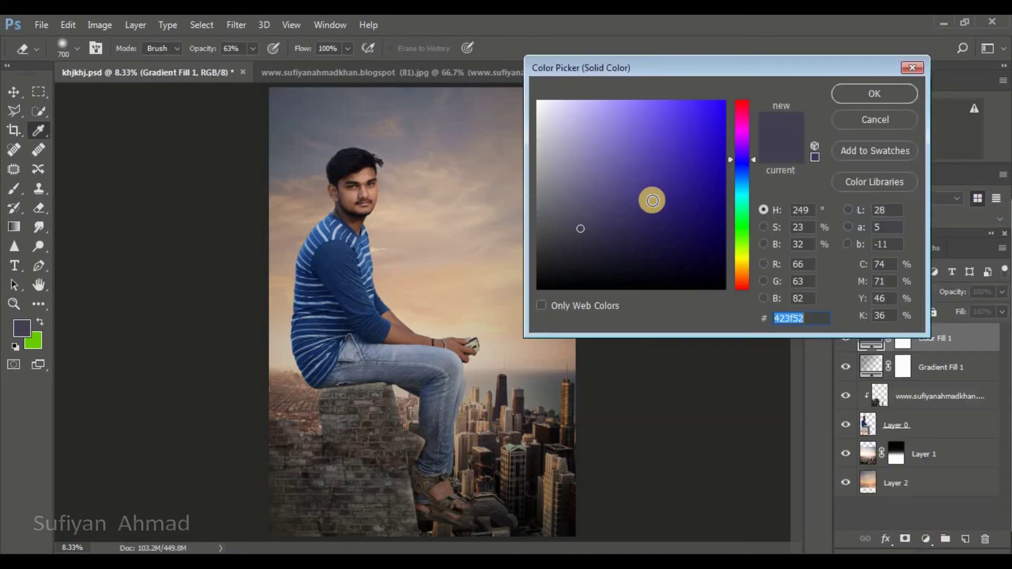
left_click_drag(735, 188, 738, 212)
left_click(714, 196)
mouse_move(741, 121)
left_mouse_down()
mouse_move(743, 136)
mouse_move(739, 113)
mouse_move(732, 271)
mouse_move(739, 232)
mouse_move(739, 265)
left_mouse_up()
mouse_move(724, 218)
left_mouse_down()
mouse_move(719, 199)
mouse_move(722, 212)
left_mouse_up()
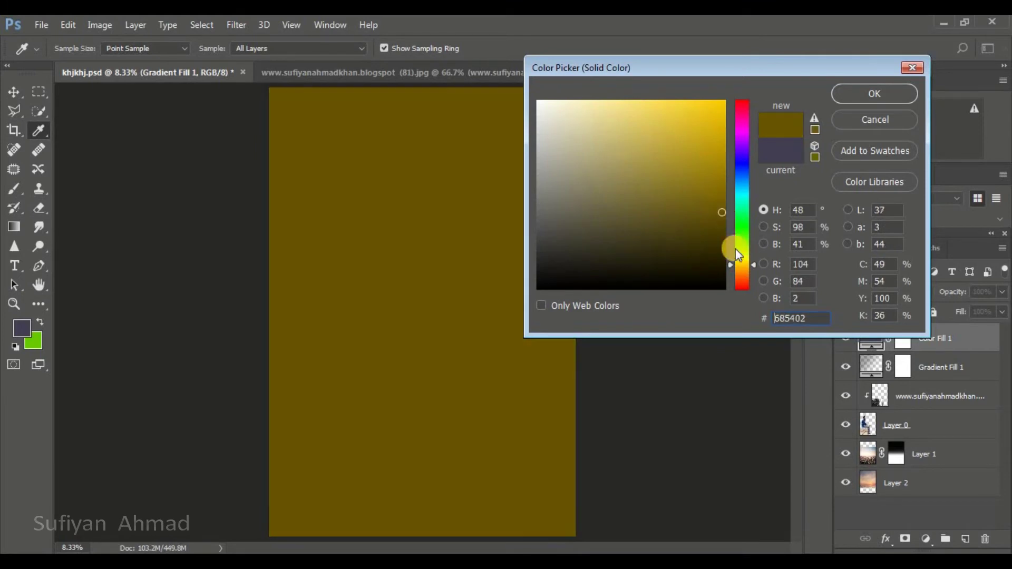
left_click_drag(734, 271, 739, 274)
mouse_move(725, 219)
left_mouse_down()
mouse_move(720, 192)
mouse_move(708, 200)
left_mouse_up()
left_click(849, 93)
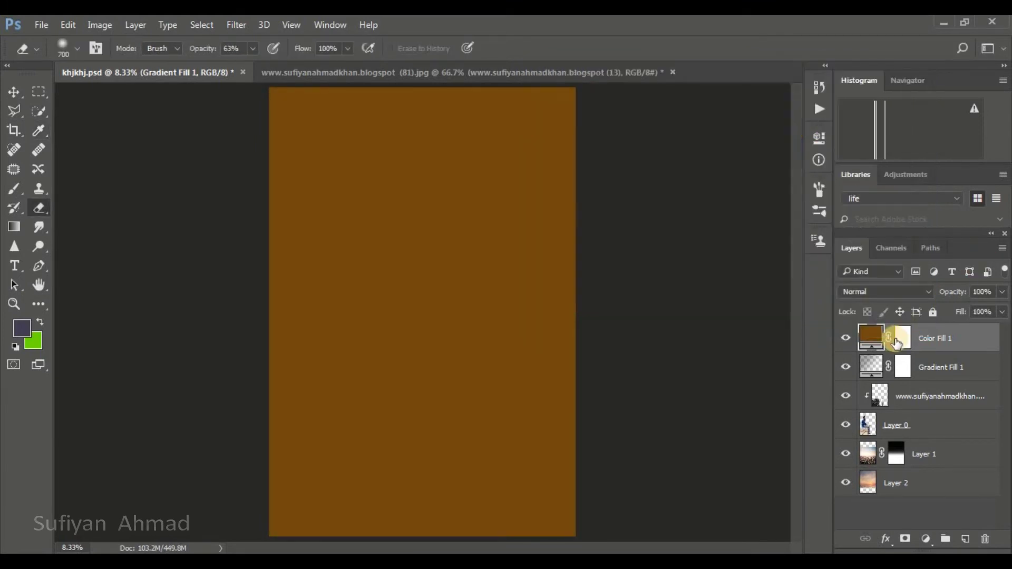
Blend the brown fill in Soft Light at 25% opacity
left_click(888, 290)
left_click(853, 162)
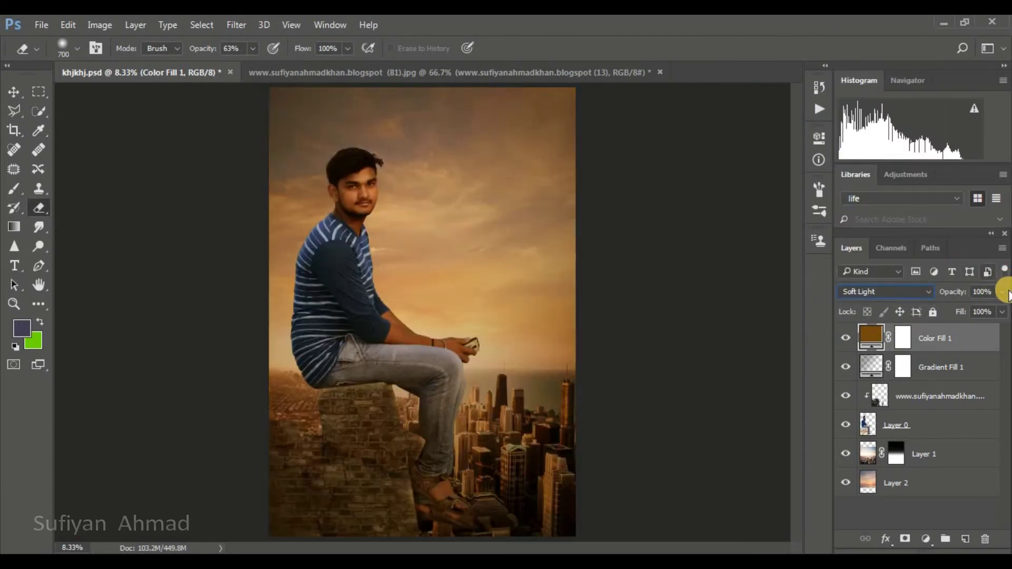
left_click_drag(977, 308, 963, 311)
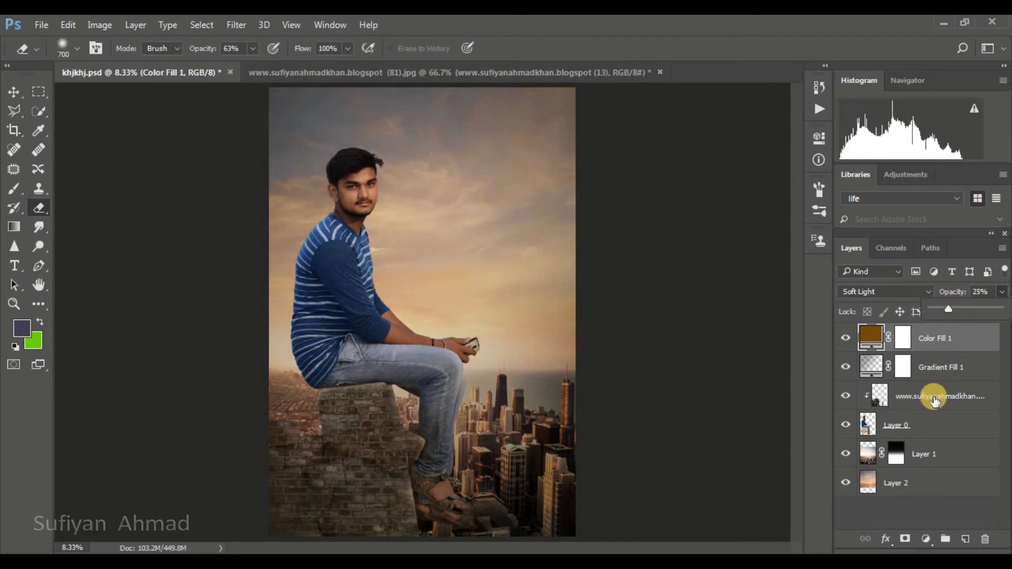
left_click_drag(896, 425, 855, 411)
key("ctrl+m")
Brighten the man with a curve, then apply Selective Color with Reds Black -16 and Yellows Black -23
left_click(667, 224)
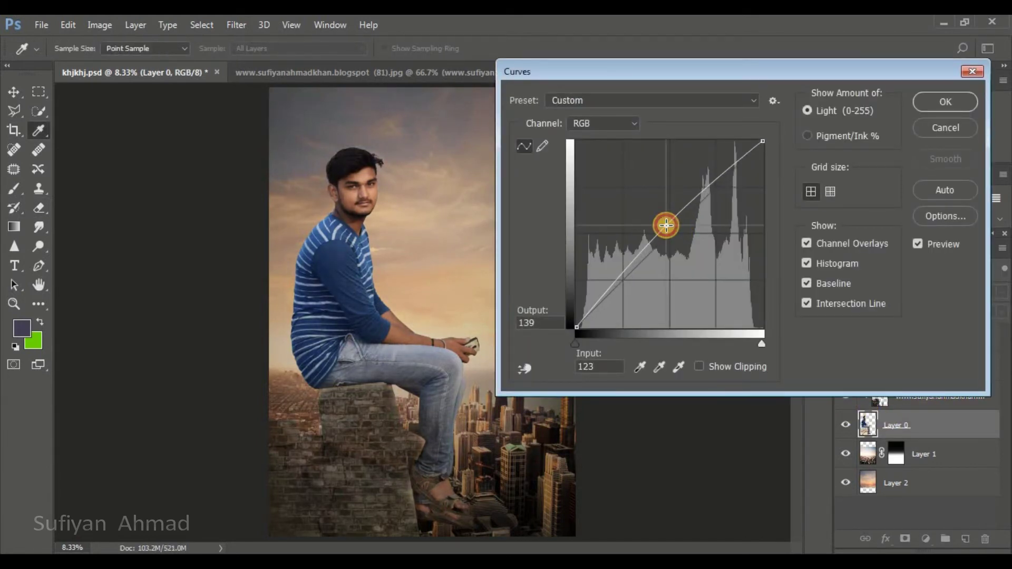
left_click(945, 101)
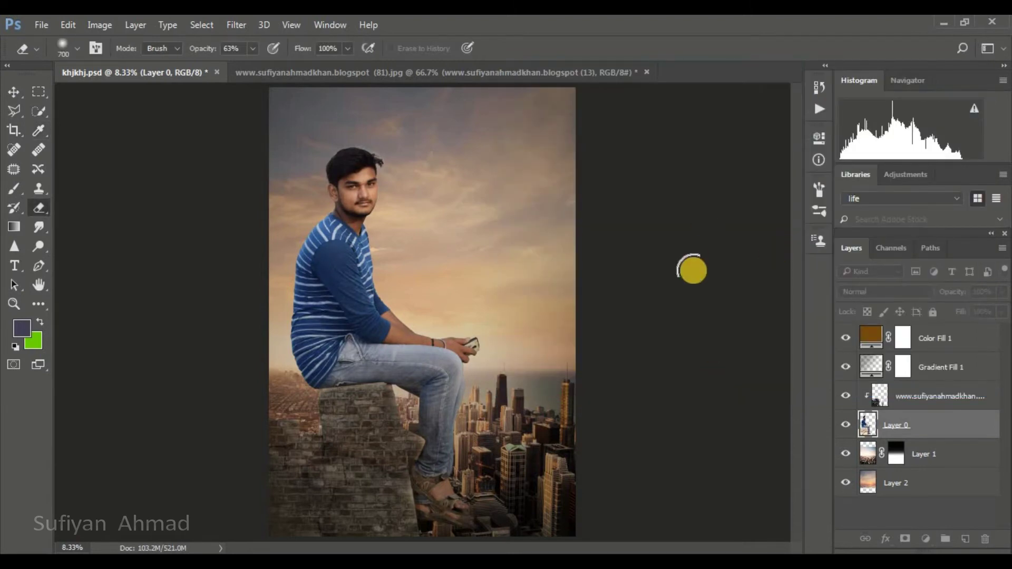
left_click(100, 25)
mouse_move(122, 62)
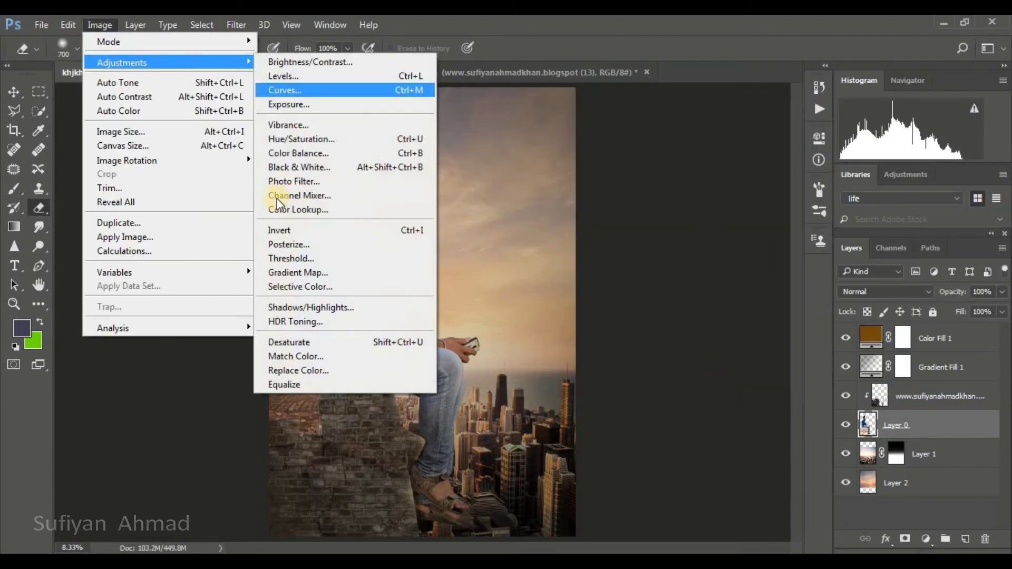
left_click(288, 287)
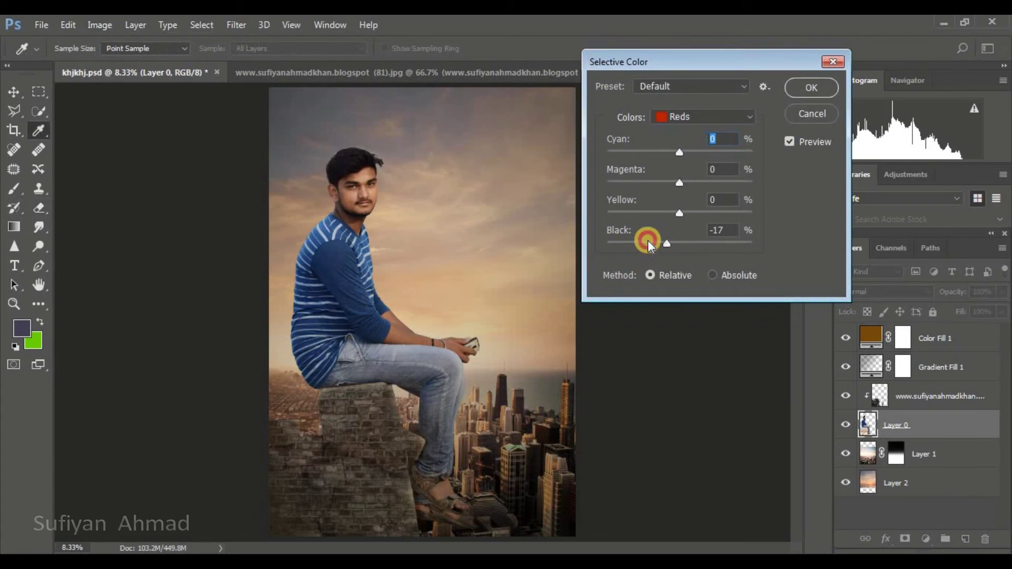
left_click_drag(638, 240, 668, 239)
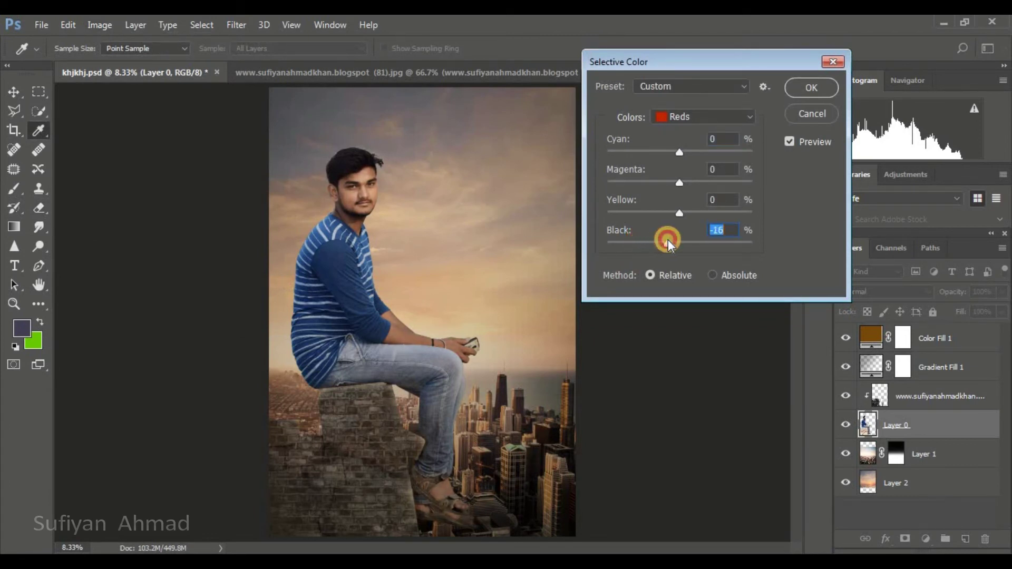
left_click(678, 122)
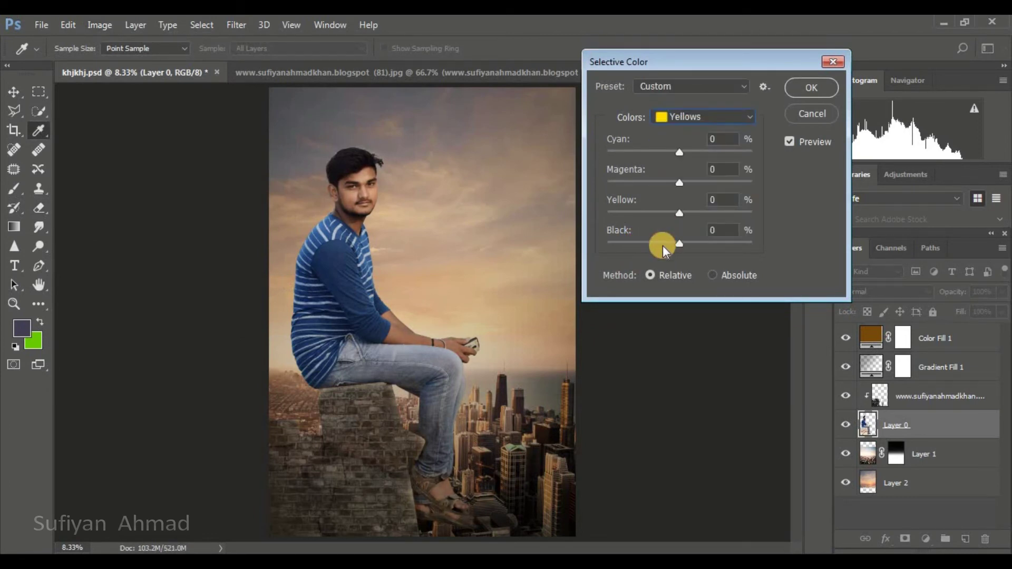
left_click_drag(666, 238, 663, 240)
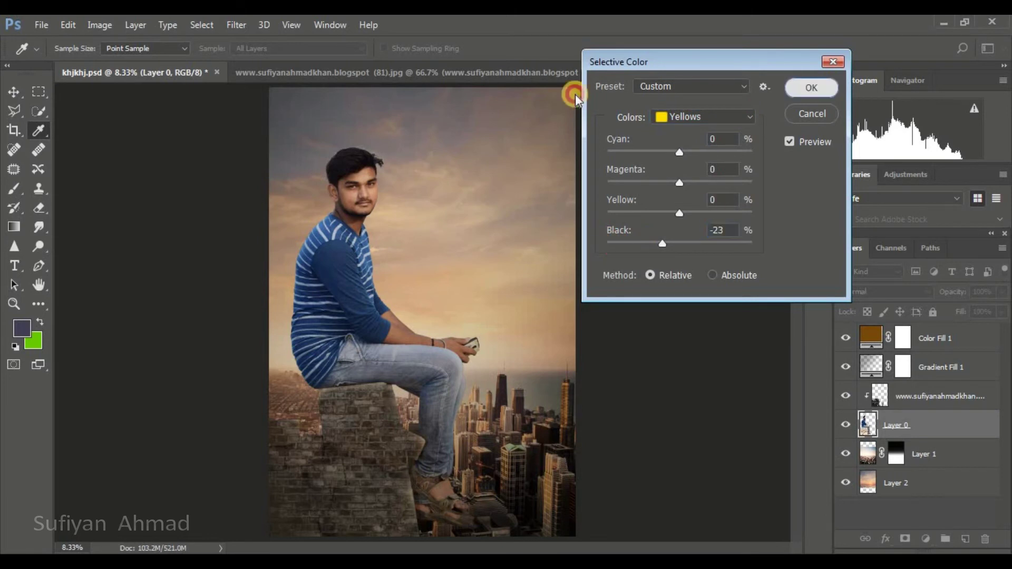
key("Return")
key("e")
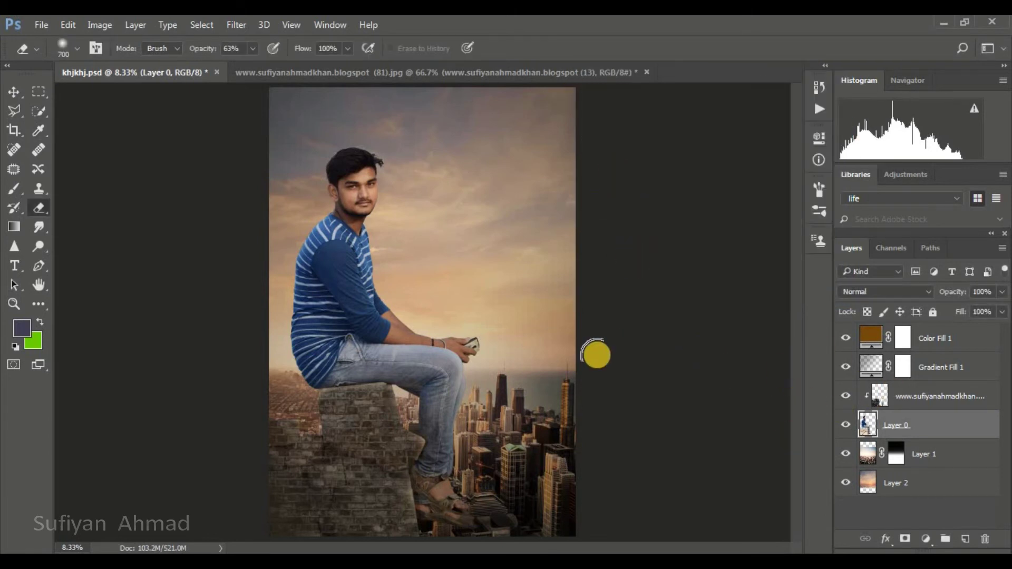
left_click(930, 338)
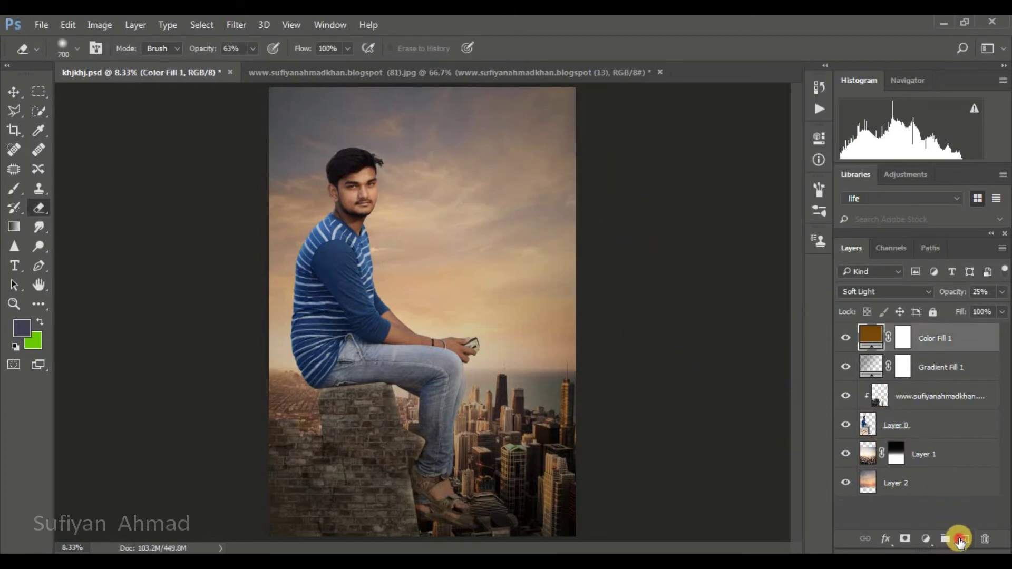
Stamp a merged copy of all visible layers and open it in the Camera Raw filter
key("ctrl+shift+alt+e")
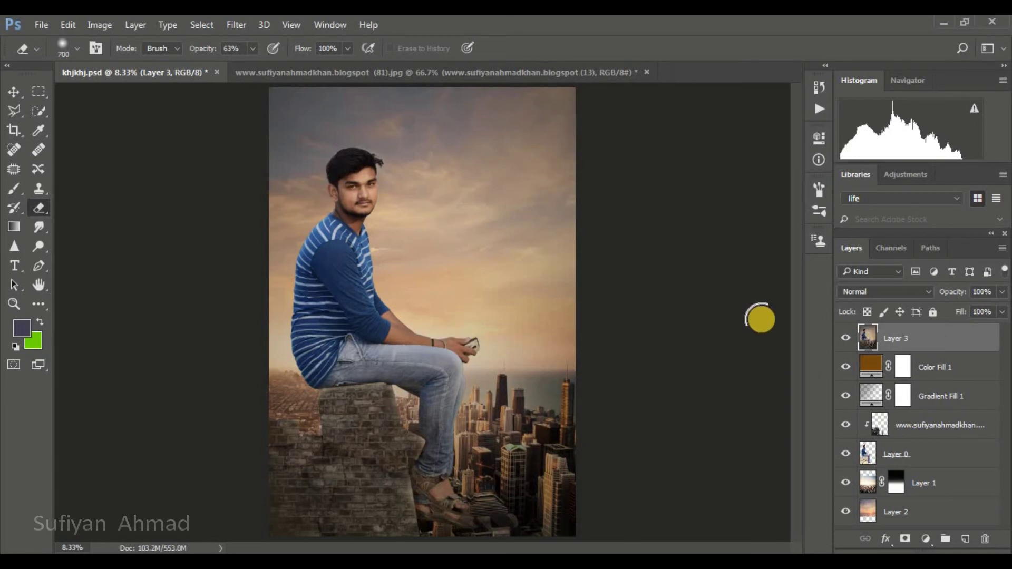
left_click(237, 24)
left_click(265, 112)
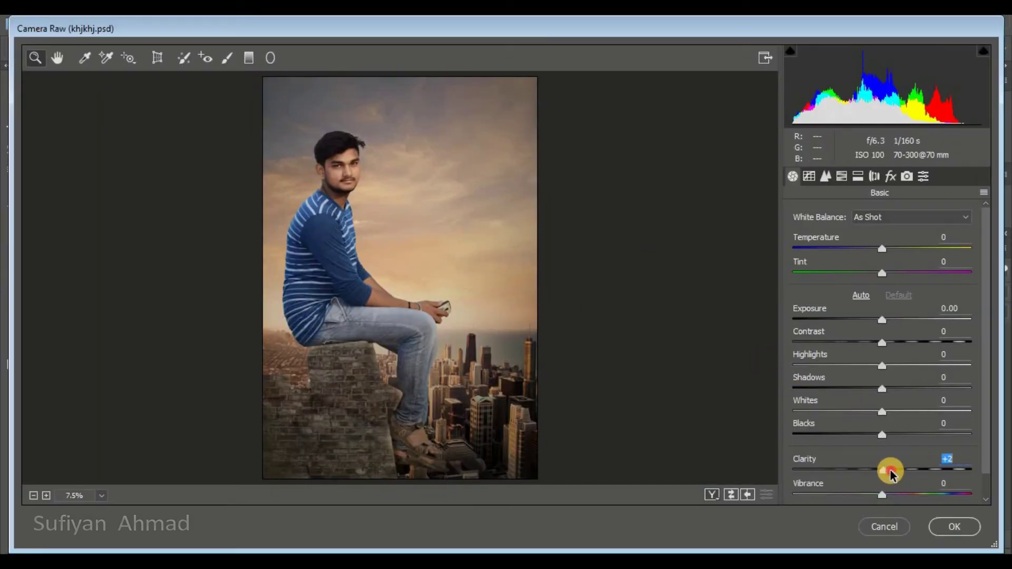
Set Clarity +12, Blacks -16, Whites -14, Highlights -81, Shadows +97, Contrast +7, Exposure +0.15
left_click_drag(891, 472, 893, 471)
mouse_move(878, 435)
left_mouse_down()
mouse_move(848, 410)
mouse_move(970, 388)
left_mouse_up()
left_click_drag(851, 365, 812, 369)
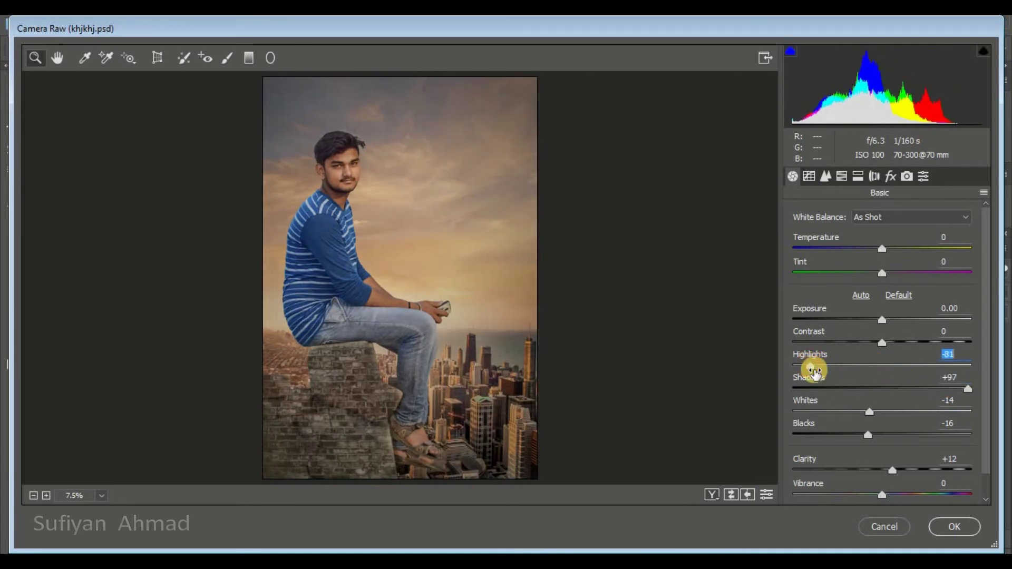
left_click(885, 342)
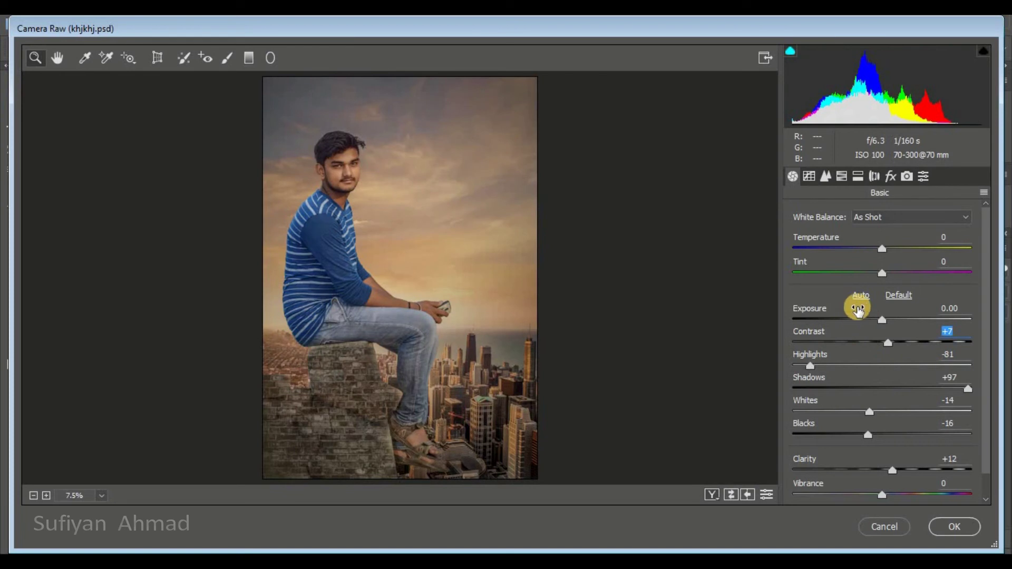
left_click(886, 320)
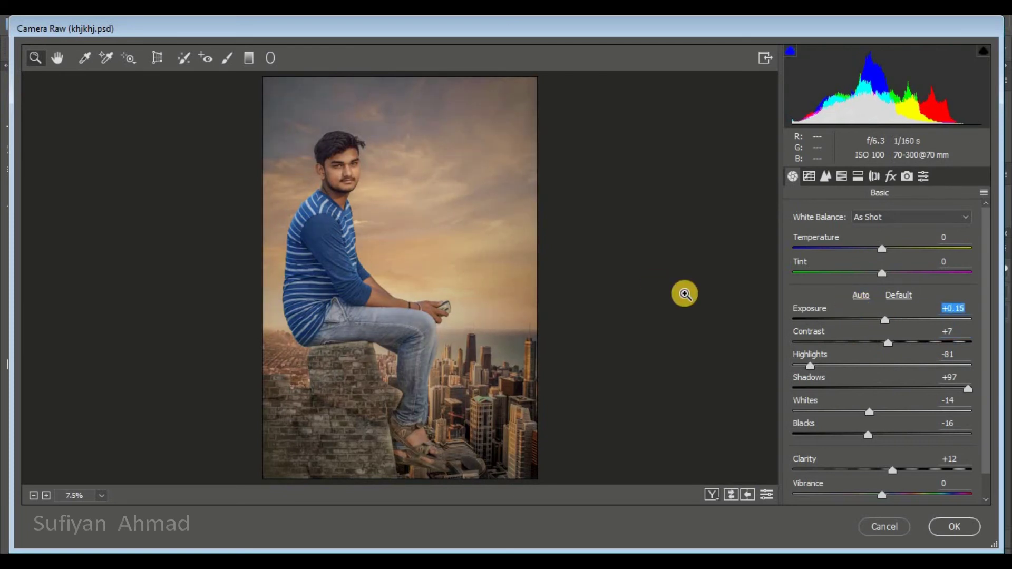
left_click(826, 179)
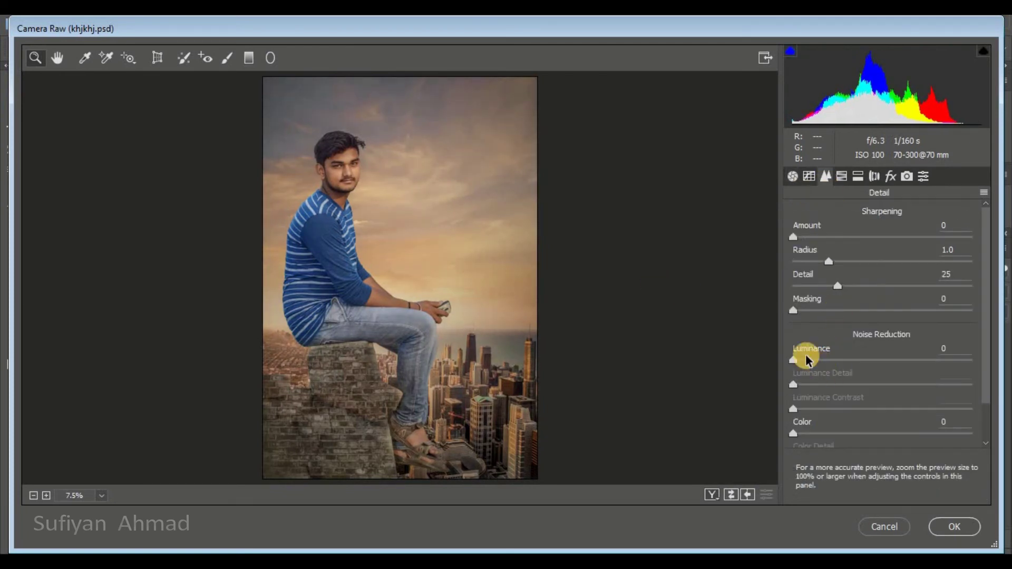
Zoom in on the man's upper body and set the Camera Raw Sharpening Amount to 111
left_click(338, 253)
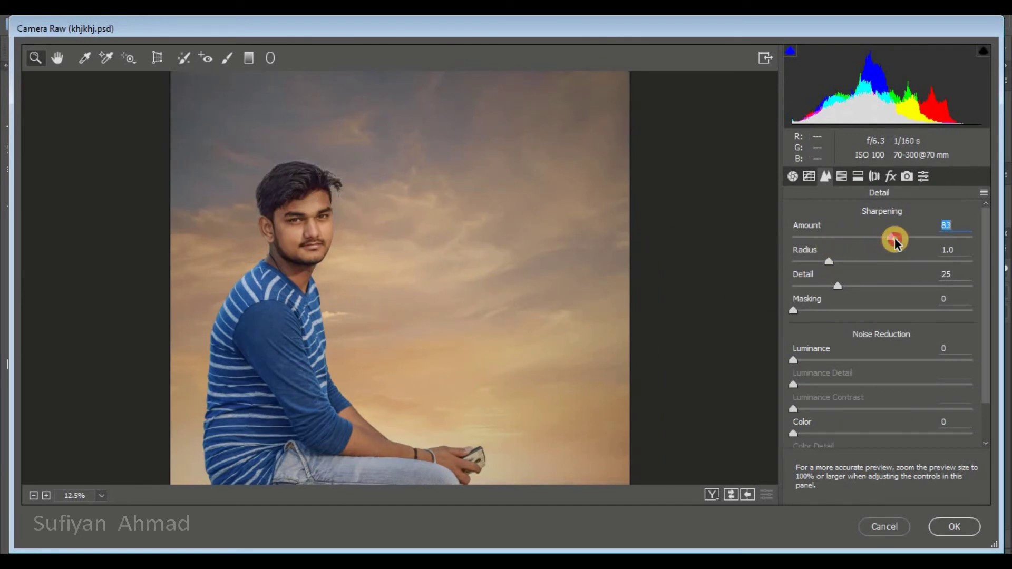
mouse_move(916, 243)
left_mouse_down()
mouse_move(937, 246)
mouse_move(919, 243)
left_mouse_up()
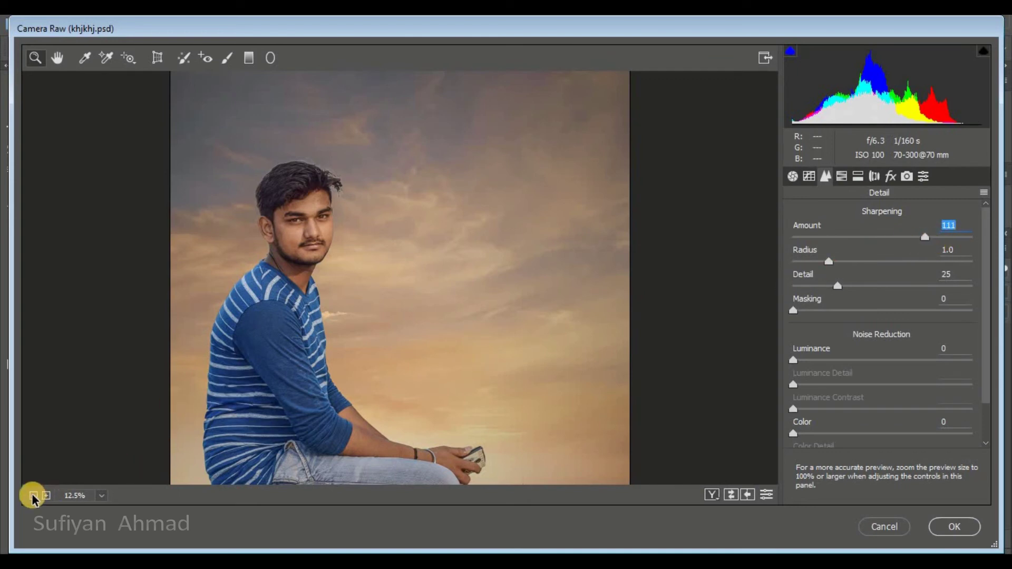
left_click(33, 495)
left_click(383, 234)
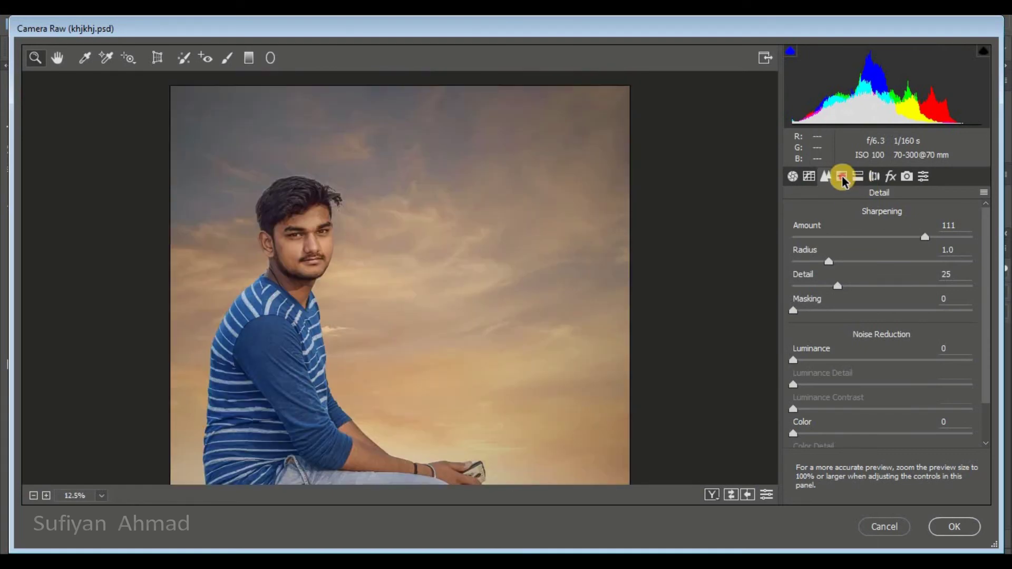
left_click(842, 176)
Raise the HSL Luminance of reds, oranges, yellows, aquas, blues, purples and magentas
left_click(902, 240)
left_click(899, 316)
left_click_drag(900, 319, 901, 296)
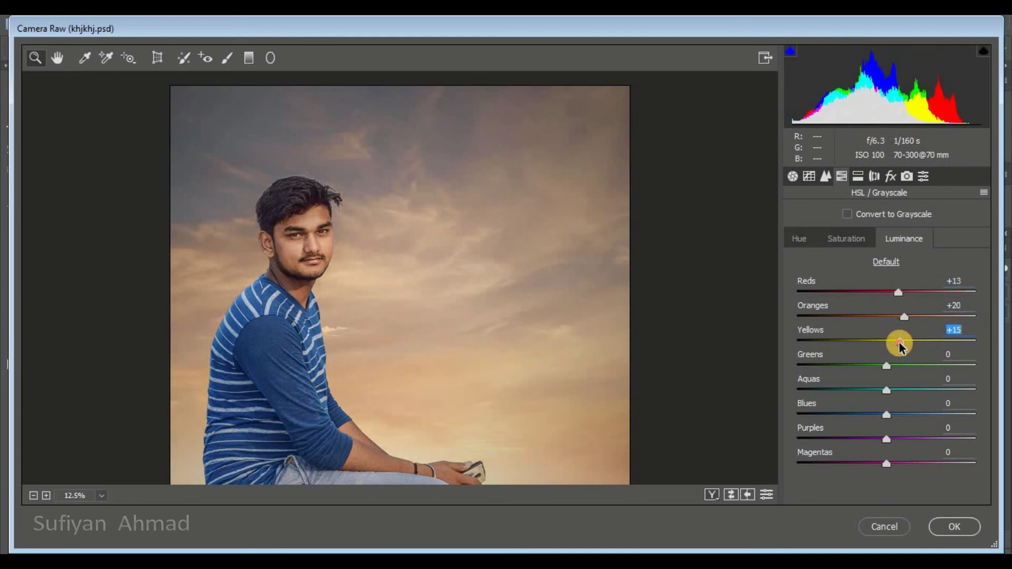
left_click(80, 499)
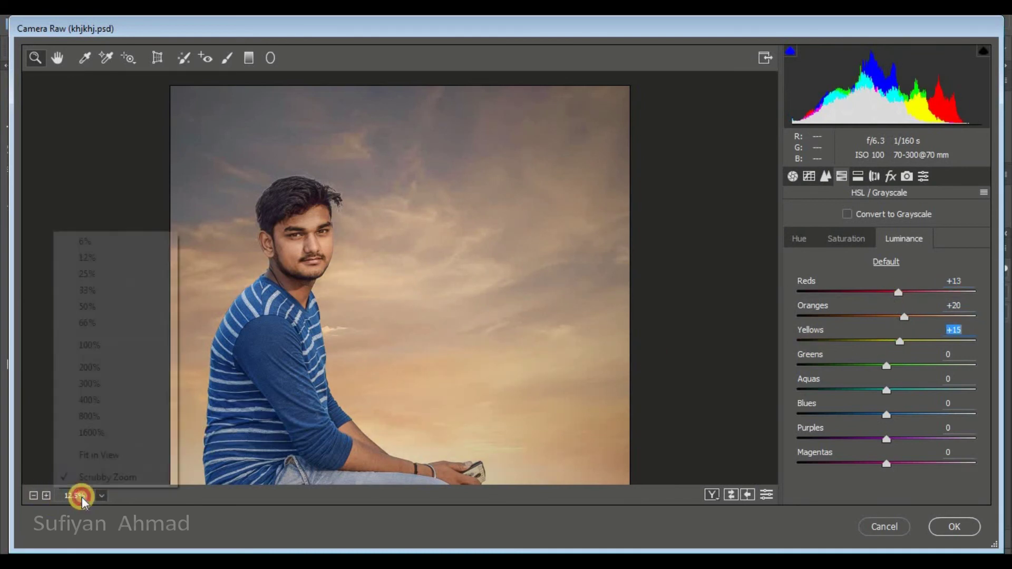
left_click(88, 457)
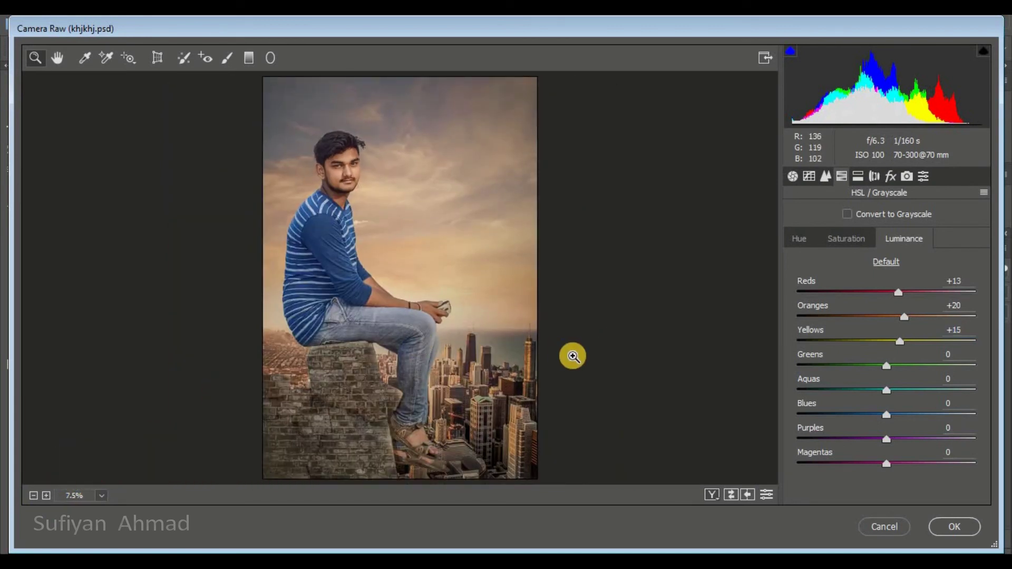
left_click(910, 341)
left_click(900, 389)
left_click(899, 414)
left_click(896, 439)
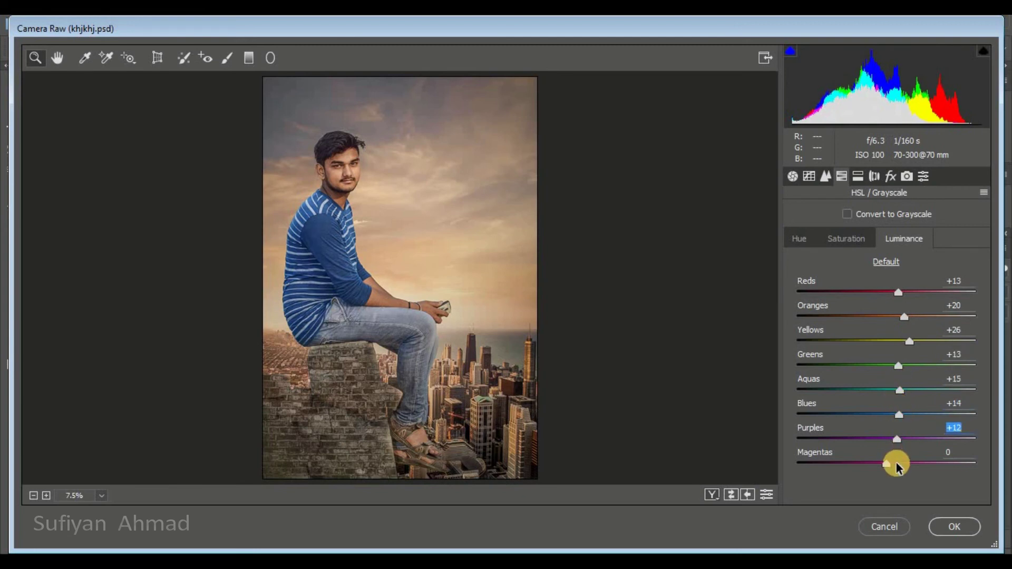
left_click(897, 464)
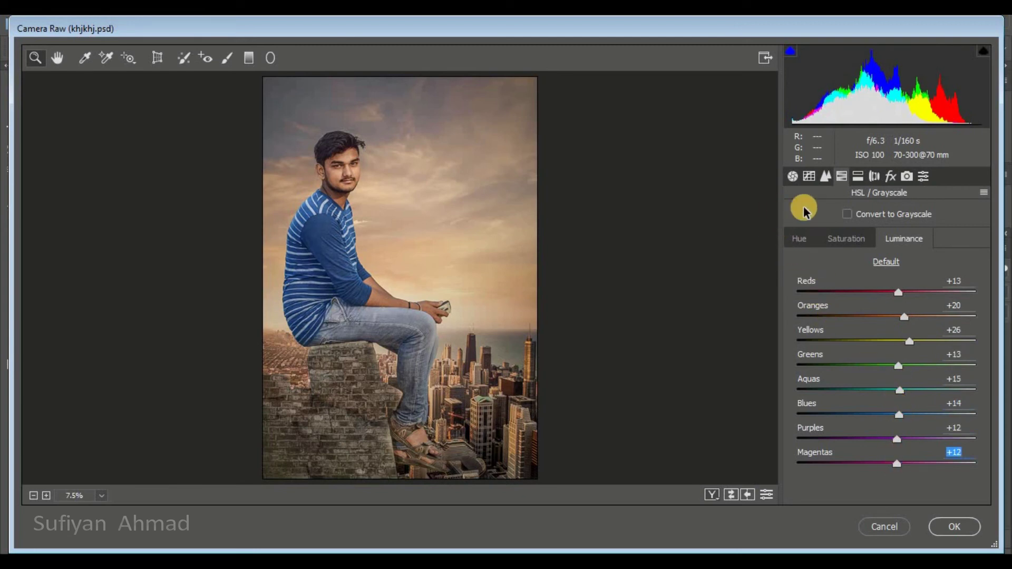
Boost HSL Saturation: Yellows +5, Aquas +6, Blues +12, Magentas +21
left_click(833, 240)
mouse_move(893, 341)
left_mouse_down()
mouse_move(908, 340)
mouse_move(891, 340)
left_mouse_up()
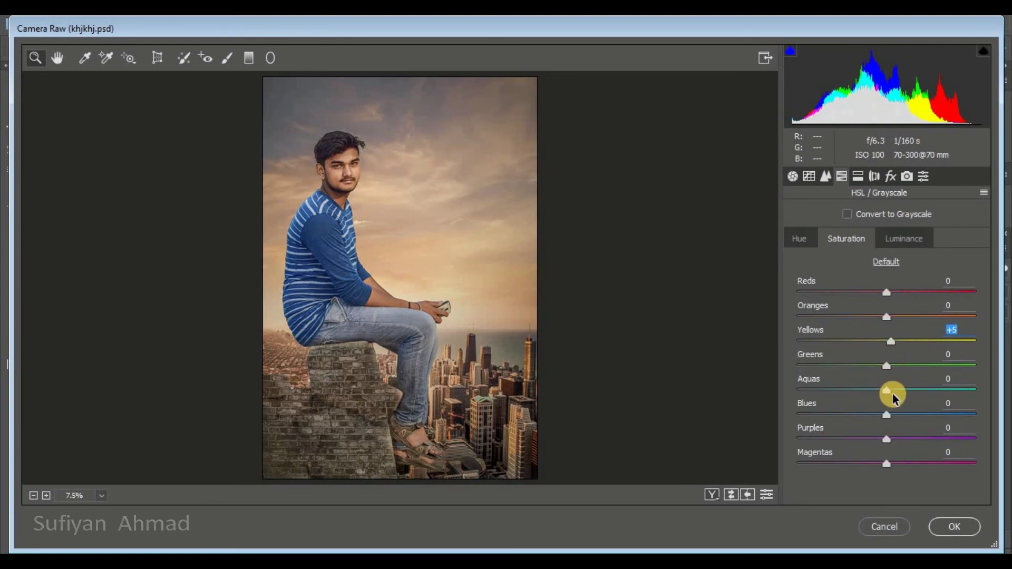
left_click_drag(902, 416, 832, 417)
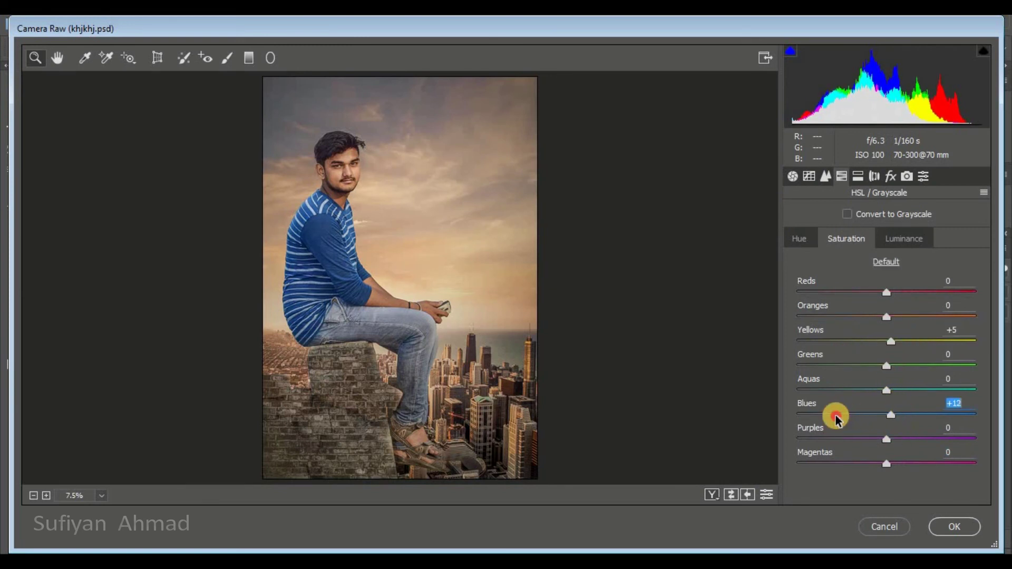
mouse_move(834, 417)
left_mouse_down()
mouse_move(797, 417)
mouse_move(896, 409)
left_mouse_up()
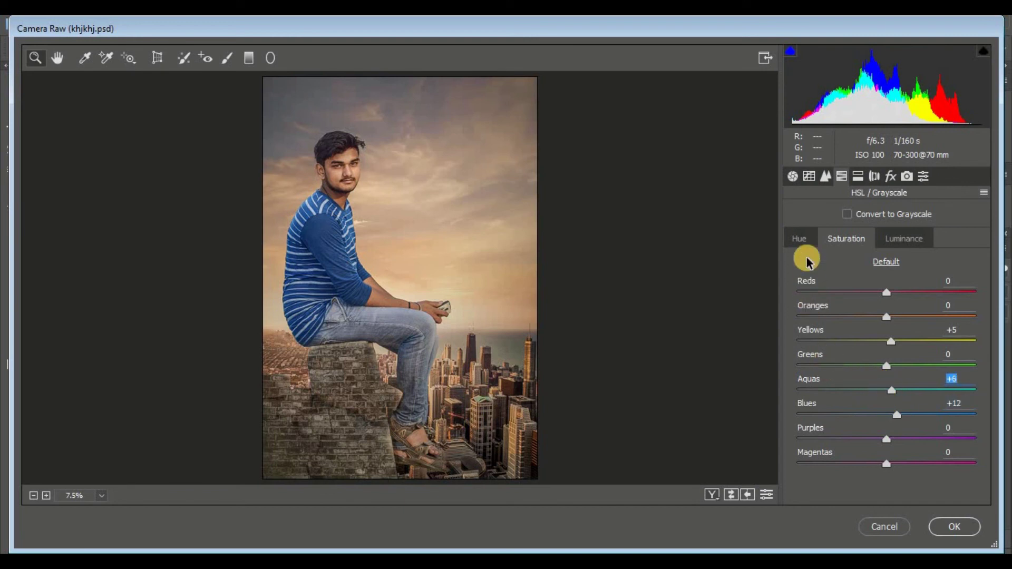
Make small Hue shifts to the blues and magentas, keeping the shirt nearly its original blue
left_click(800, 239)
left_click_drag(886, 418, 926, 415)
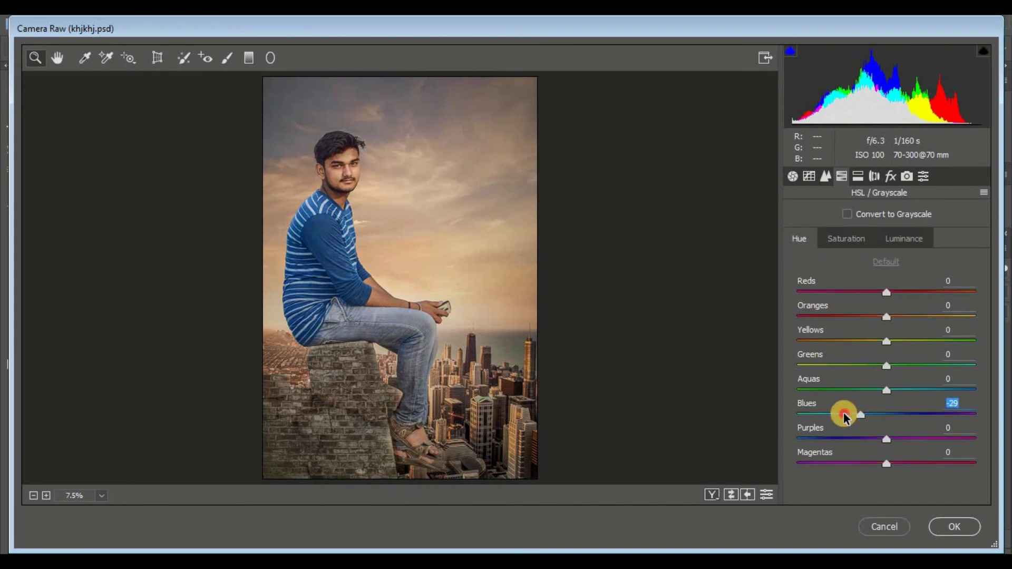
mouse_move(964, 404)
left_mouse_down()
mouse_move(881, 400)
mouse_move(962, 390)
mouse_move(832, 396)
mouse_move(892, 396)
left_mouse_up()
left_click_drag(888, 463, 974, 462)
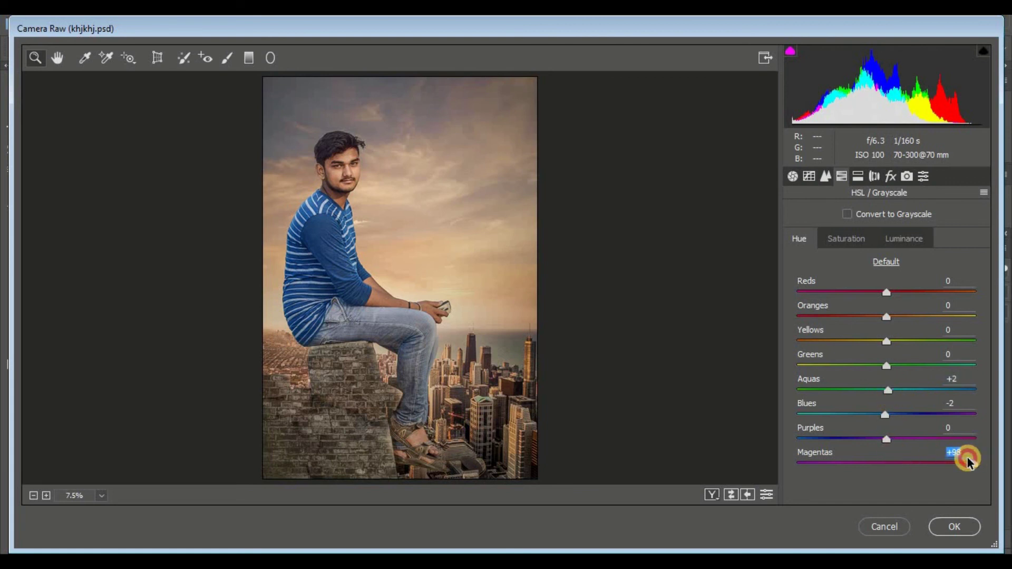
left_click(844, 237)
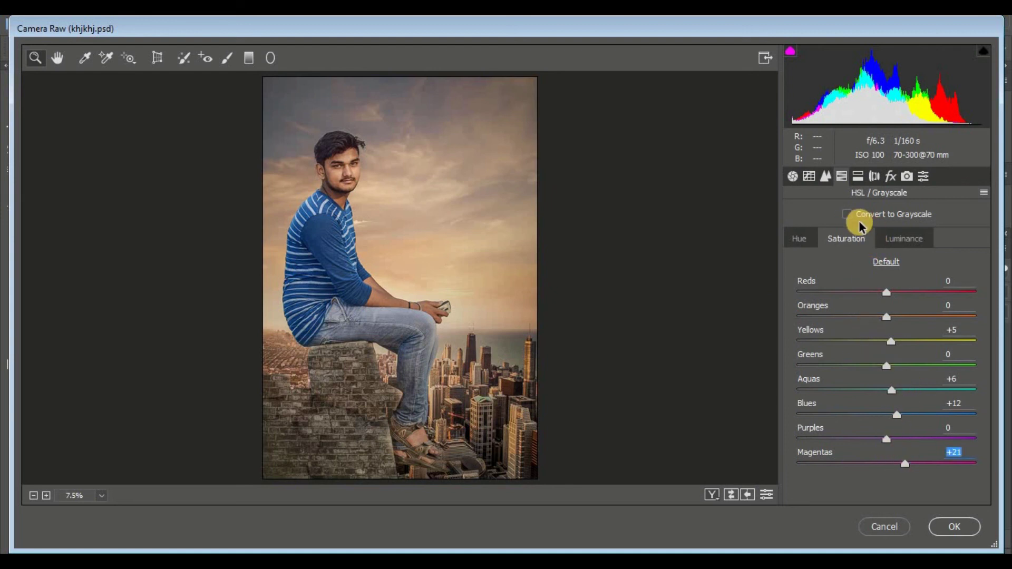
left_click(794, 177)
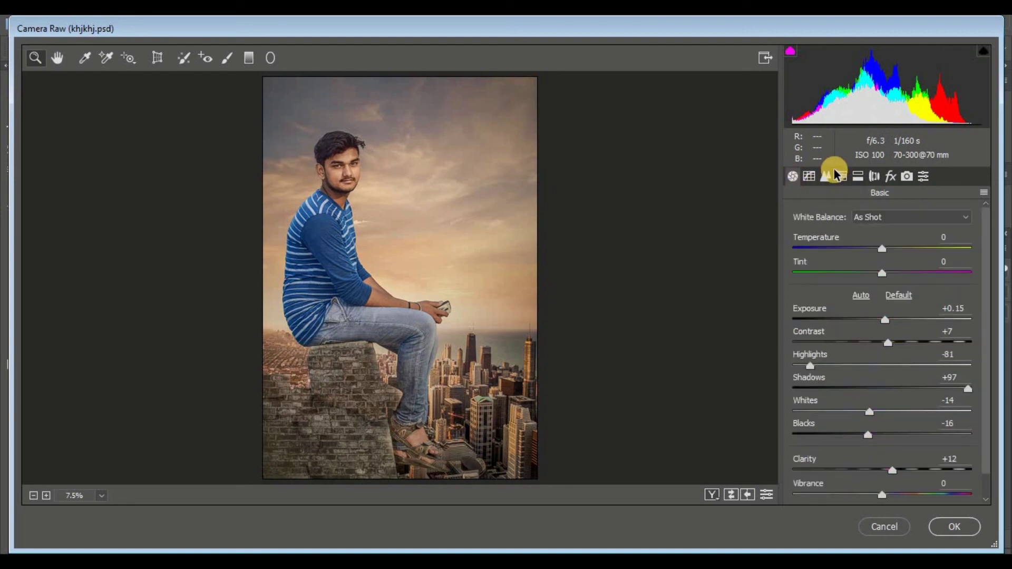
Zoom in on the man's face and set Luminance noise reduction to 53
left_click(823, 177)
left_click_drag(794, 360, 814, 360)
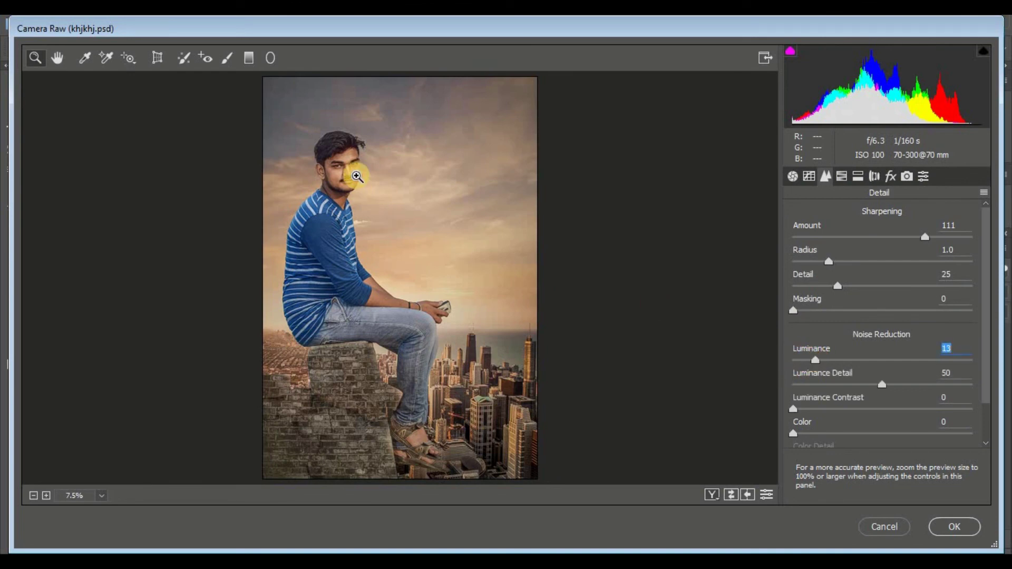
left_click(357, 188)
left_click(317, 290)
left_click(280, 372)
left_click(347, 423)
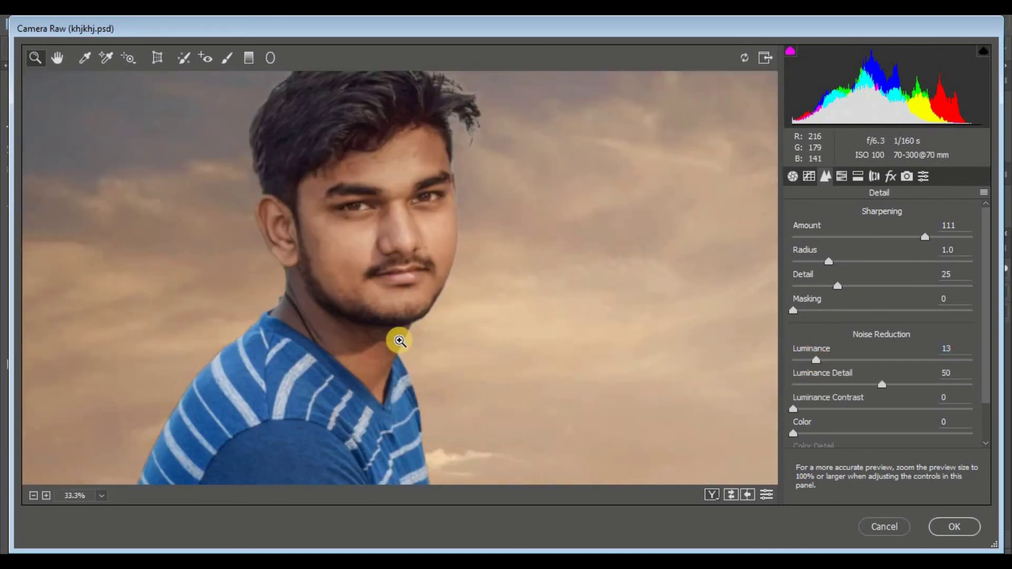
left_click_drag(847, 363, 875, 362)
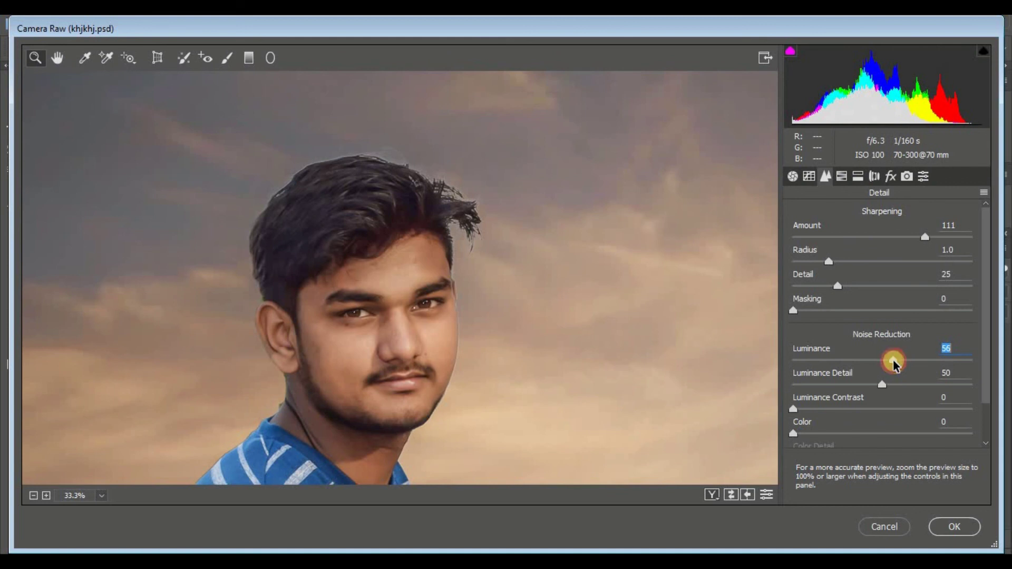
left_click_drag(889, 363, 887, 361)
Push the Sharpening Amount to its maximum of 150 and zoom the preview back out
left_click_drag(925, 237, 973, 236)
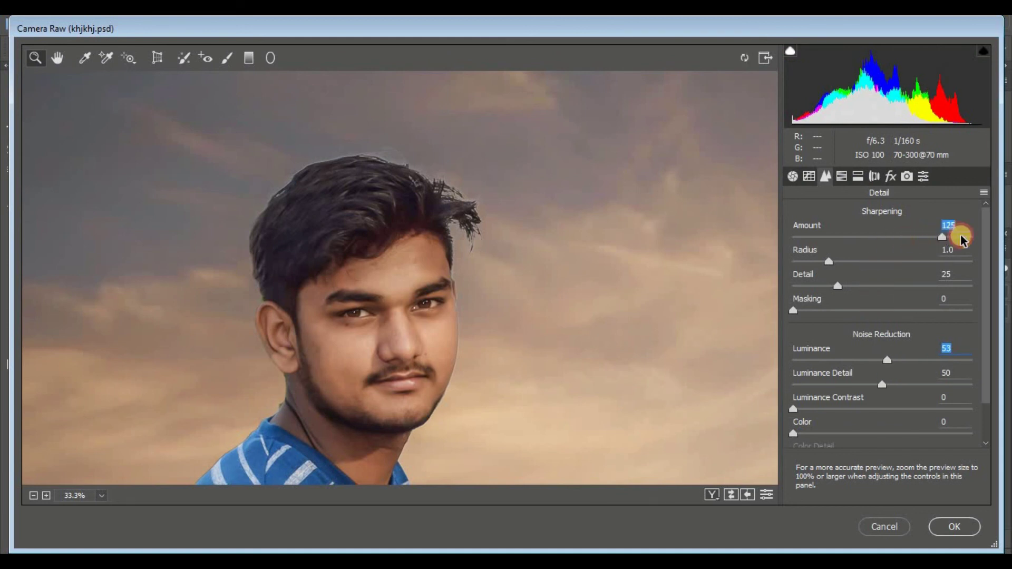
double_click(33, 496)
left_click(34, 496)
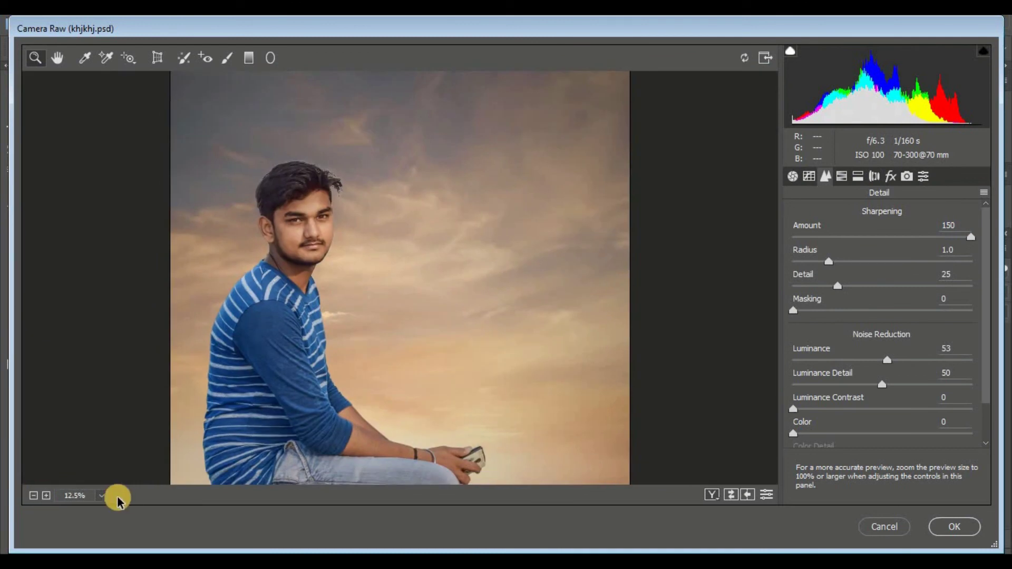
left_click(842, 175)
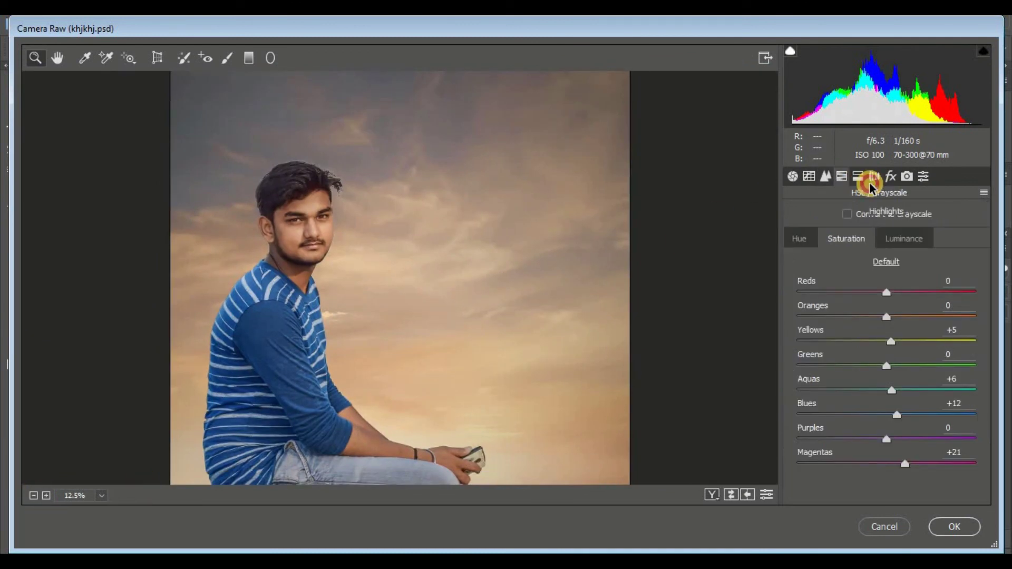
Split-tone the highlights warm orange: Hue 38, Saturation 9, Balance -37
left_click(812, 261)
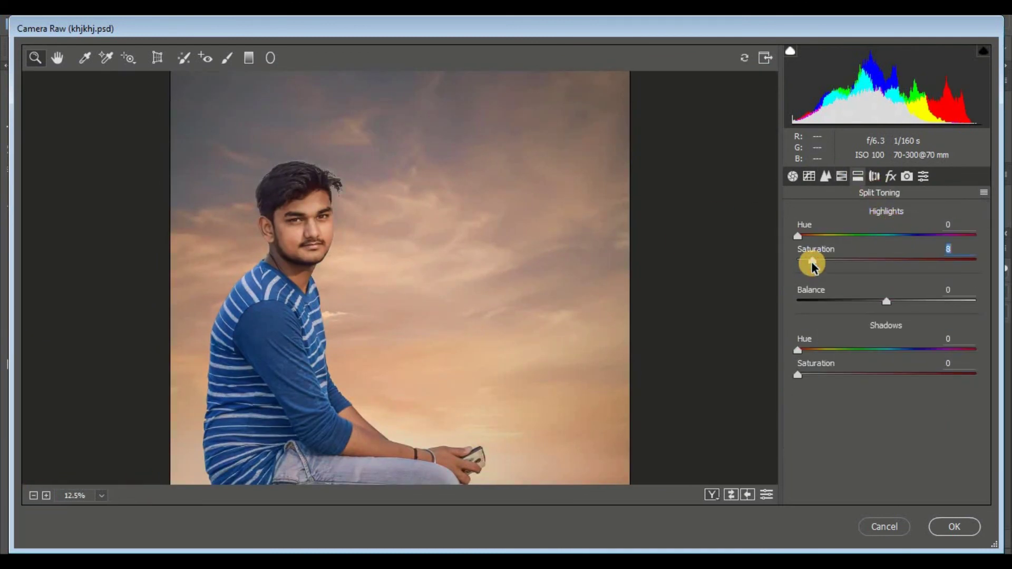
left_click(816, 235)
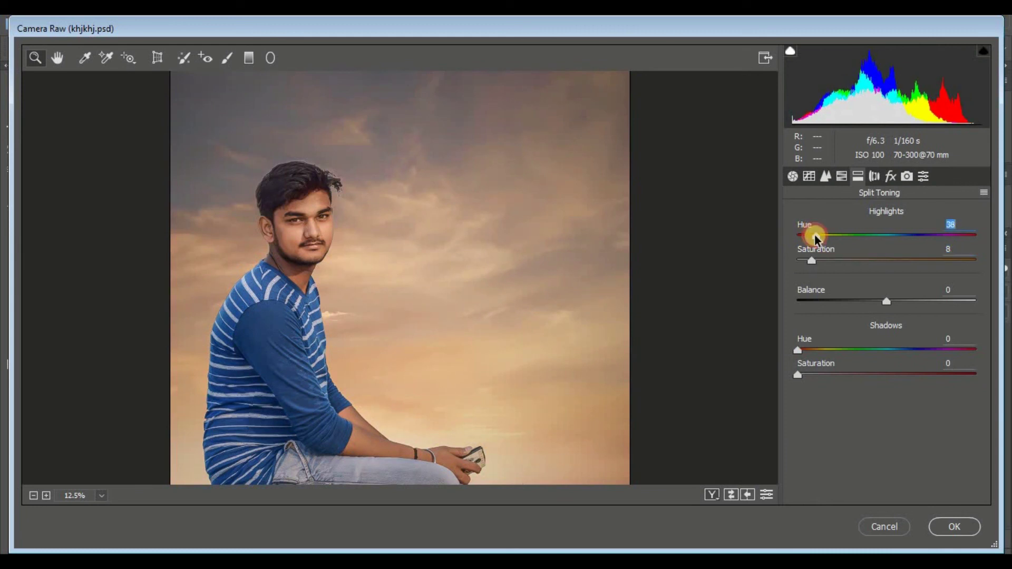
mouse_move(818, 260)
left_mouse_down()
mouse_move(826, 265)
mouse_move(815, 261)
left_mouse_up()
left_click_drag(872, 302, 855, 305)
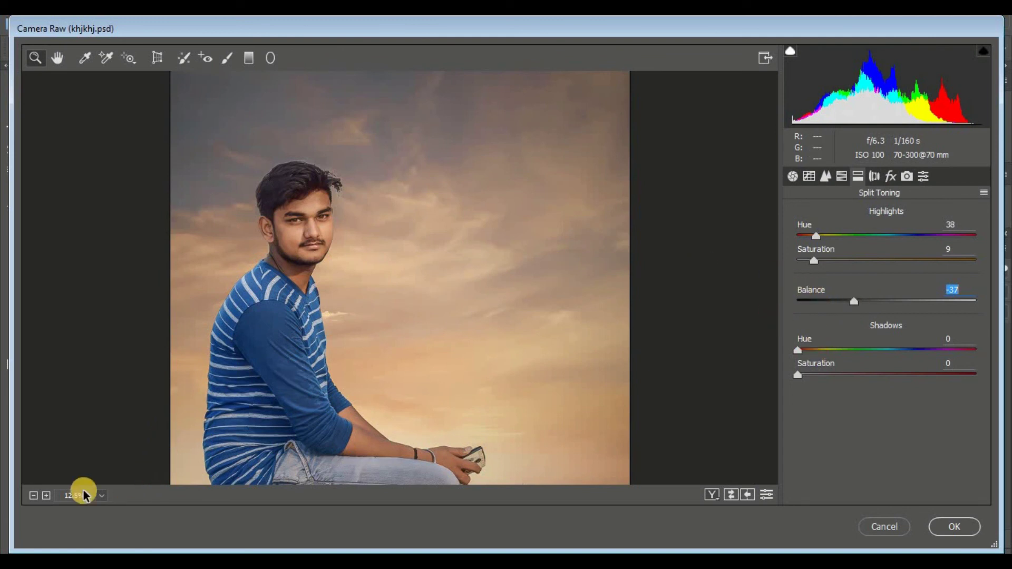
Fit the photo in the preview and darken its edges with a Highlight Priority post-crop vignette
left_click(99, 501)
left_click(102, 453)
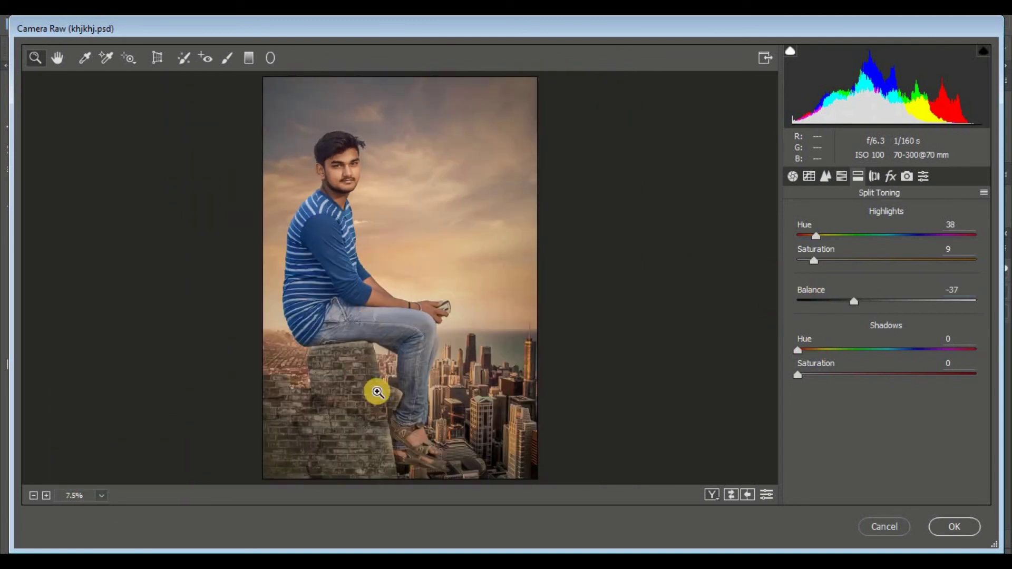
left_click(890, 177)
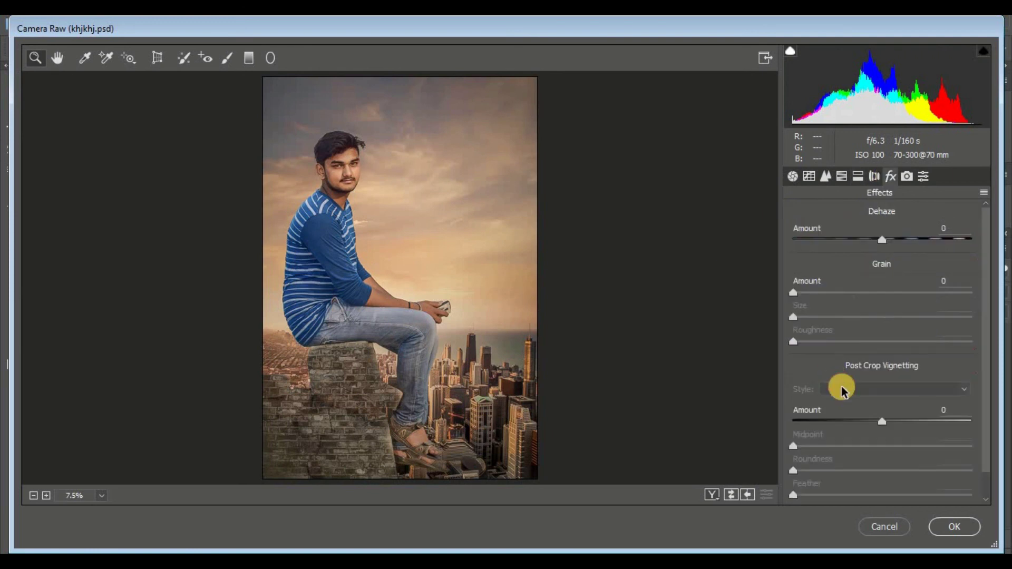
left_click_drag(877, 424, 861, 428)
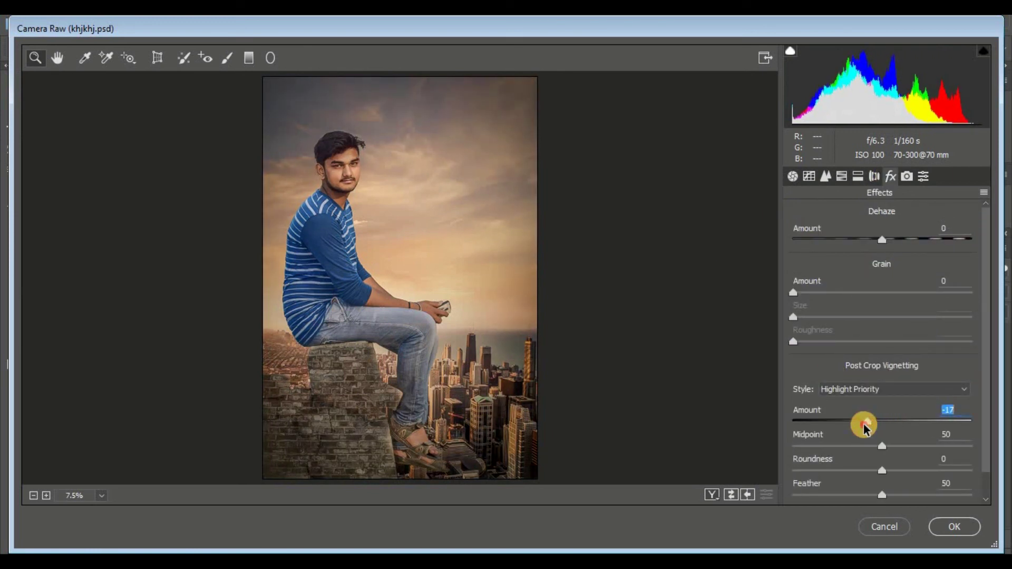